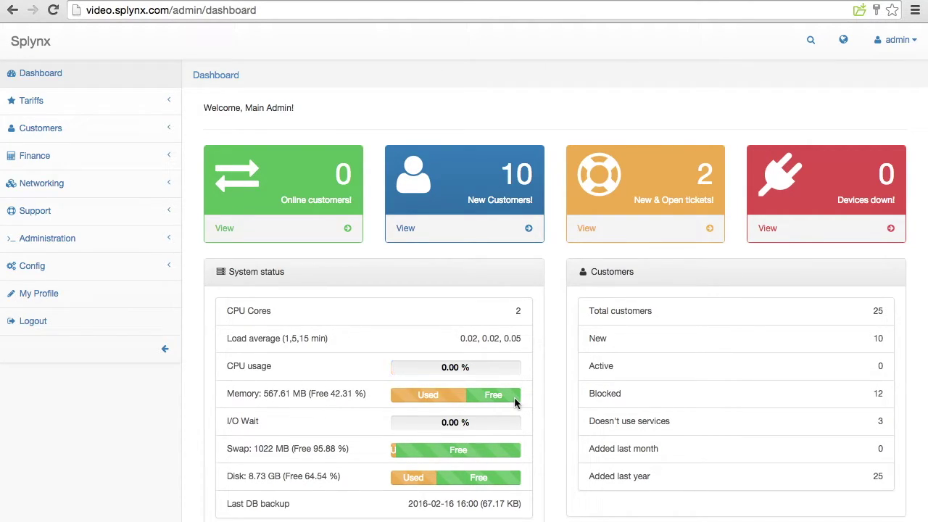
- Open the list of IPv4 networks and go to the entries under RootNet 10.0.0.0/8
left_click(63, 183)
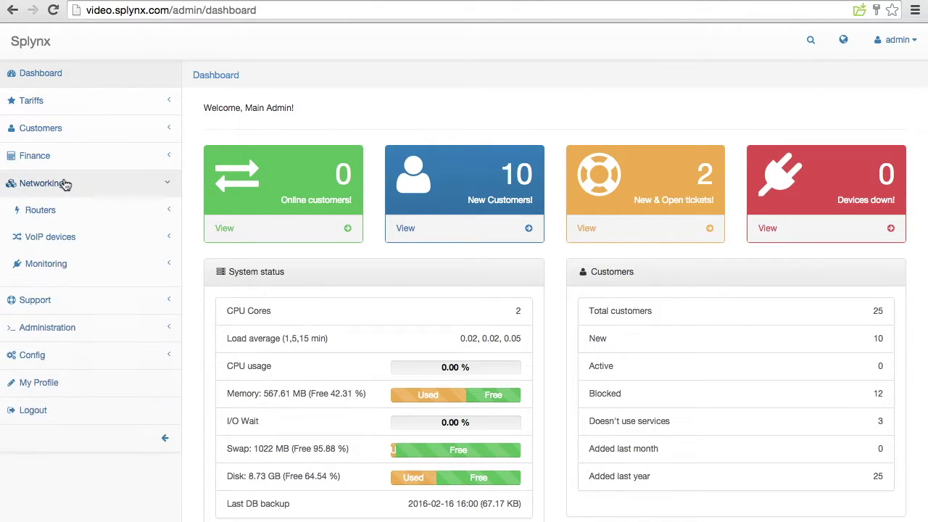
left_click(55, 288)
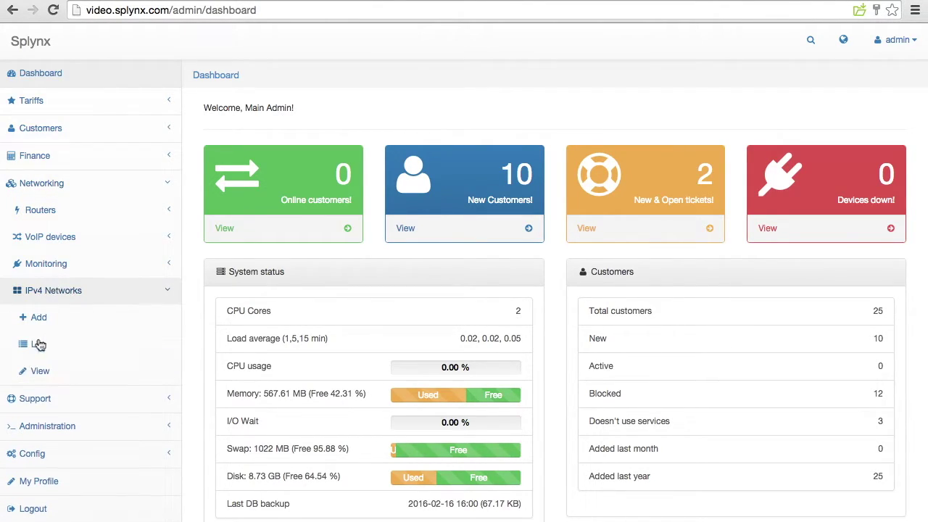
left_click(39, 344)
scroll(446, 395, "down", 1)
scroll(446, 395, "down", 4)
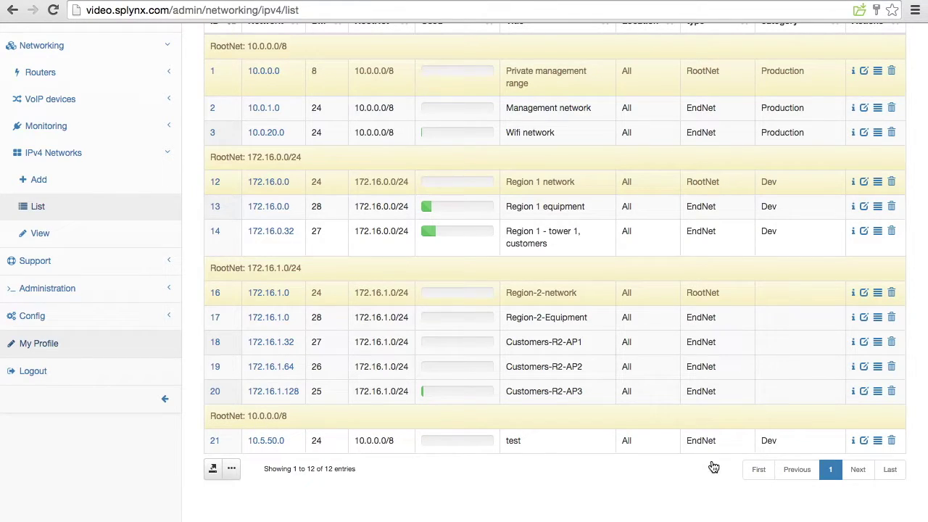
- Set both the title and the comment of the 10.5.50.0 network to "Management IPs" and save it
left_click(865, 443)
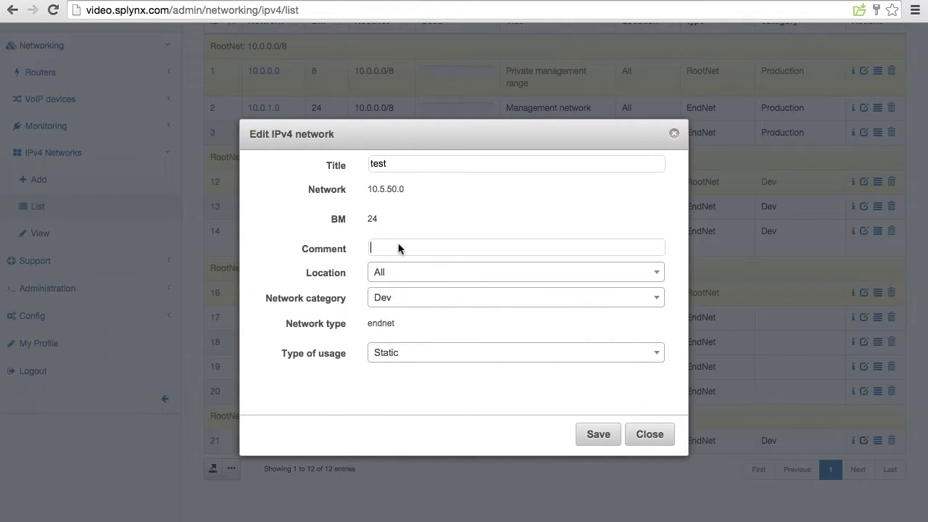
left_click(398, 248)
type("Management IPs")
triple_click(410, 241)
key("ctrl+c")
double_click(379, 163)
key("ctrl+v")
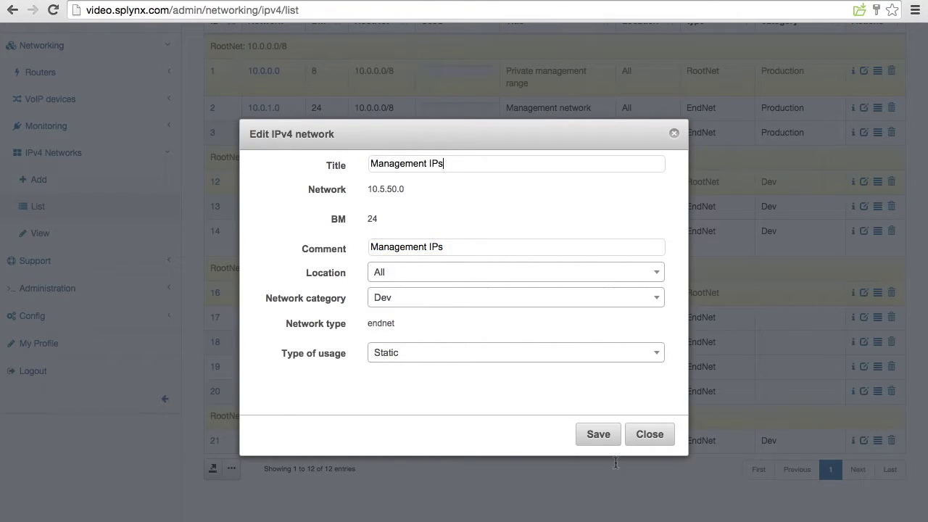
left_click(600, 439)
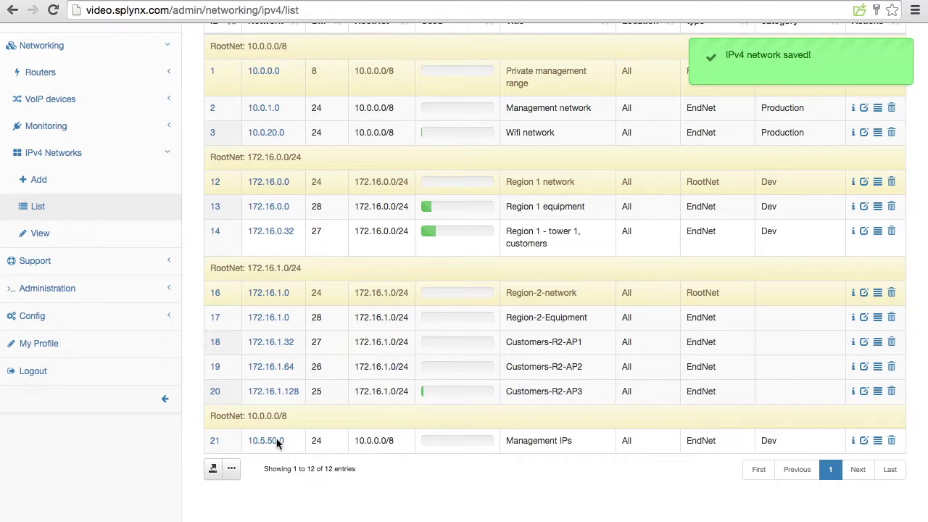
- View the addresses of the 10.5.50.0 network and open the IP host categories in the networking configuration
left_click(266, 440)
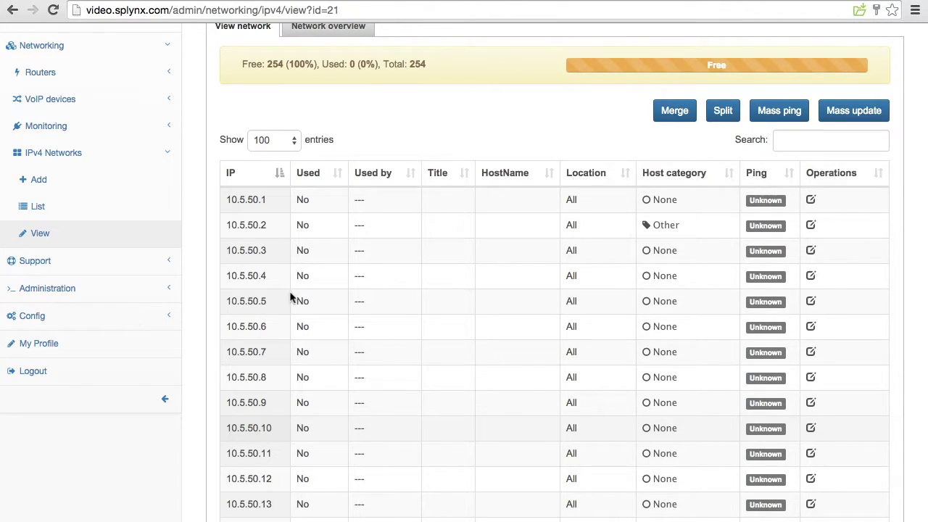
left_click(79, 320)
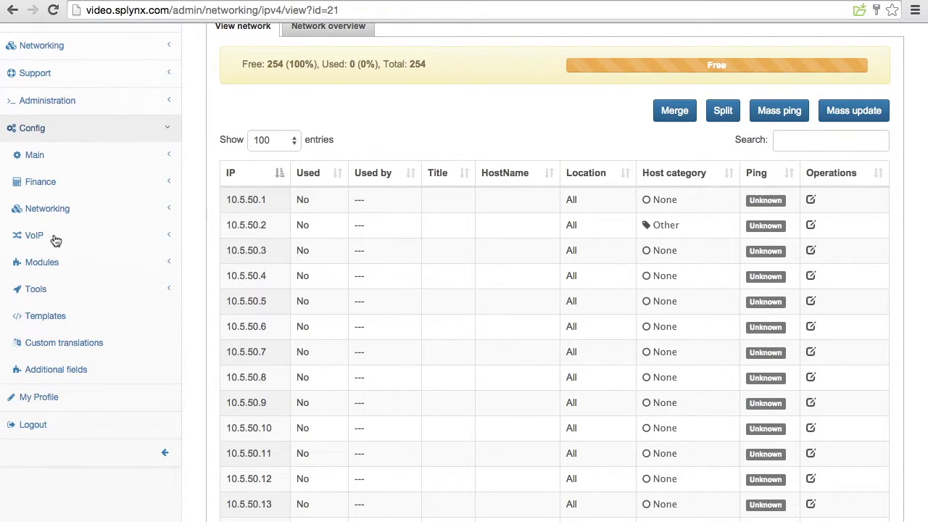
left_click(61, 209)
left_click(61, 373)
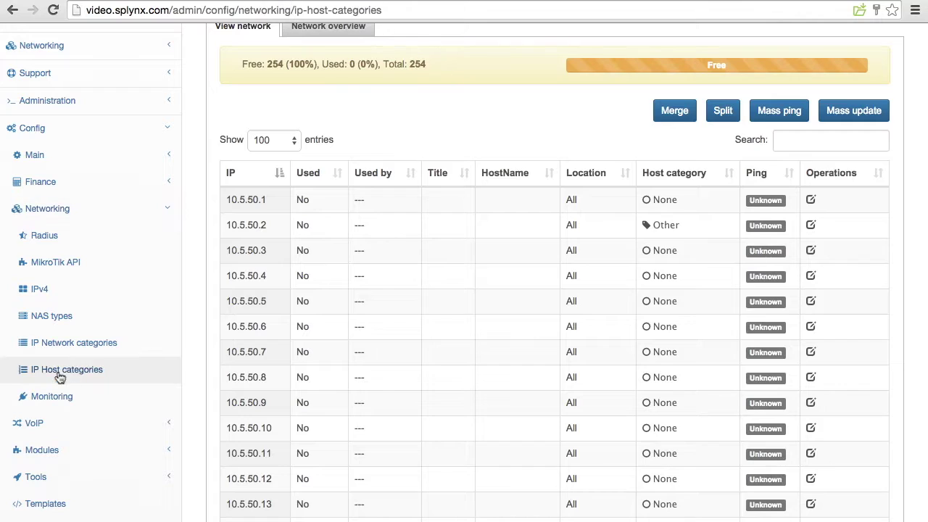
scroll(512, 441, "up", 1)
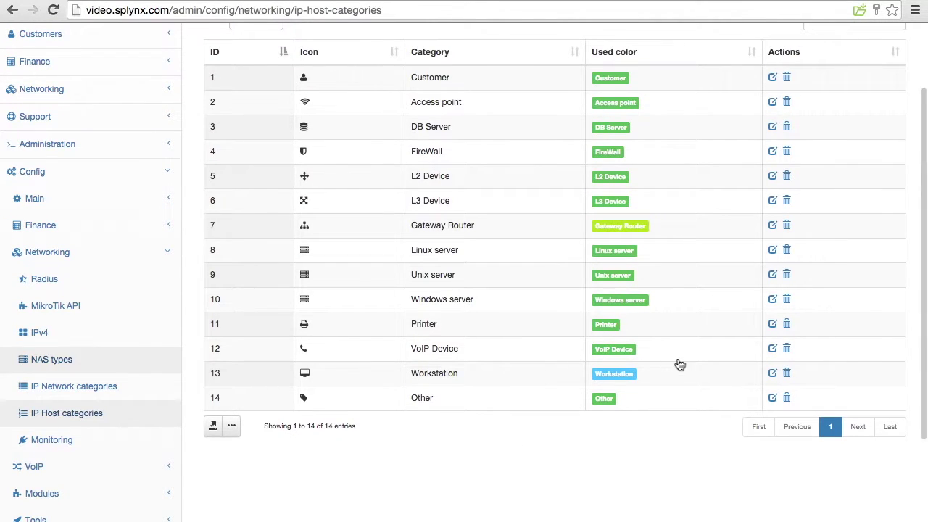
scroll(840, 393, "up", 1)
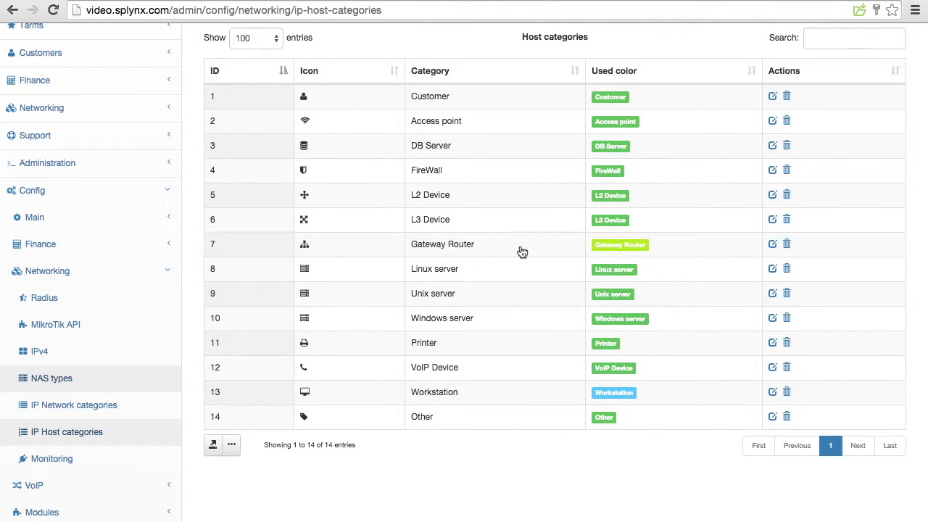
- Inspect the Gateway Router host category's color options and save the category as it is
left_click(773, 244)
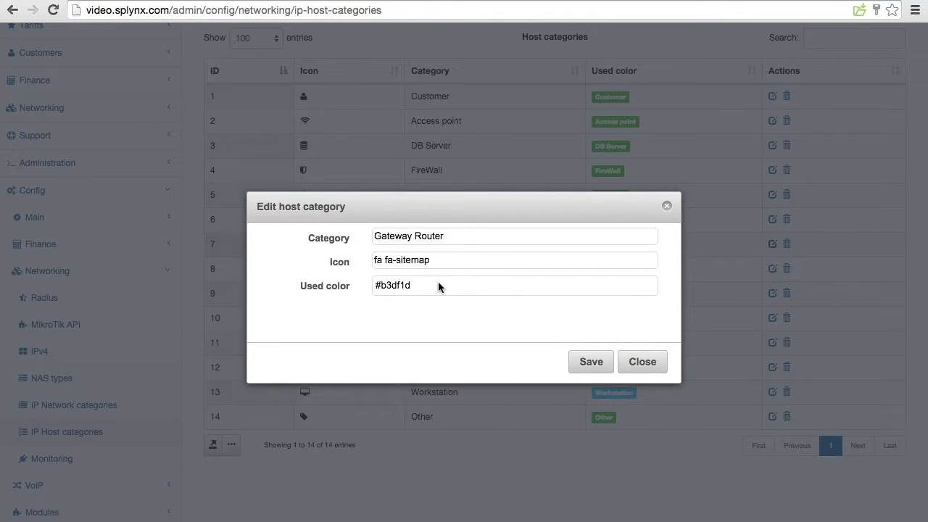
left_click(439, 285)
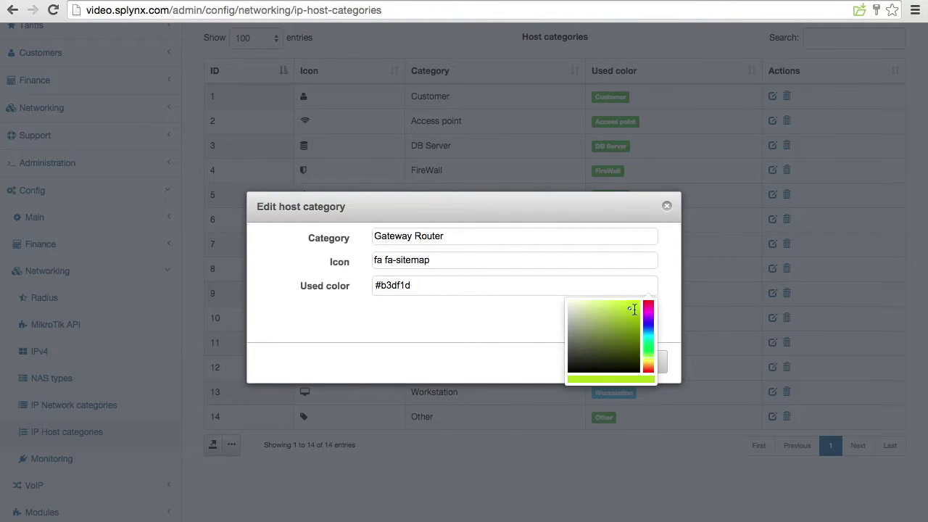
left_click(457, 327)
left_click(571, 360)
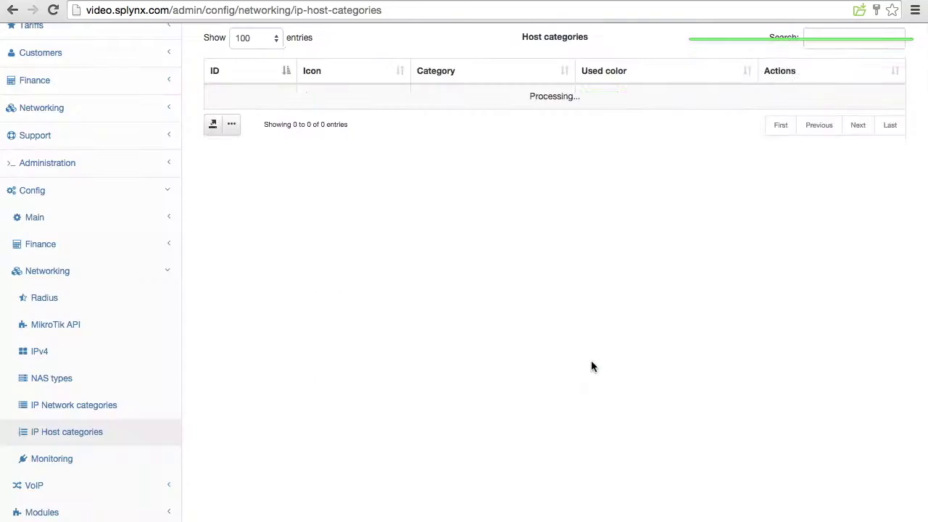
- Add a host category named "Network/Broadcast IP" with the blue color #1d93f1
scroll(677, 362, "up", 2)
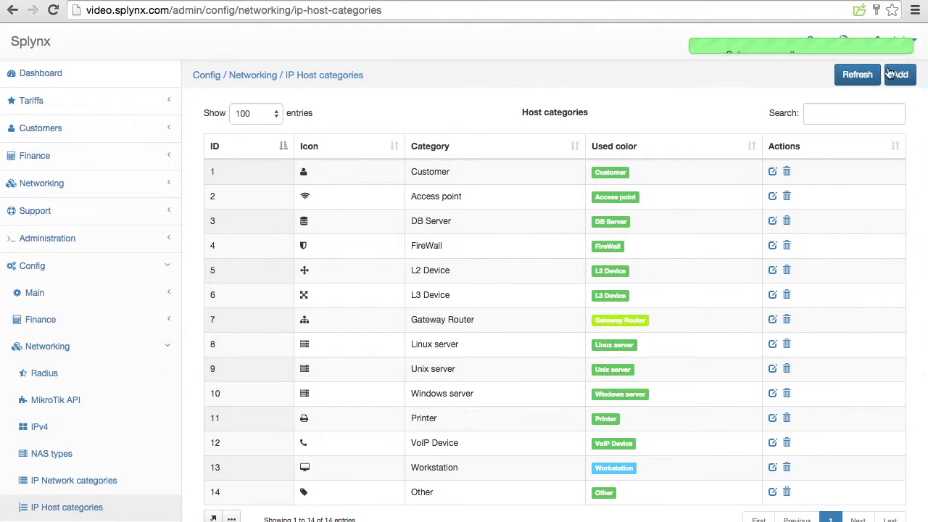
left_click(898, 75)
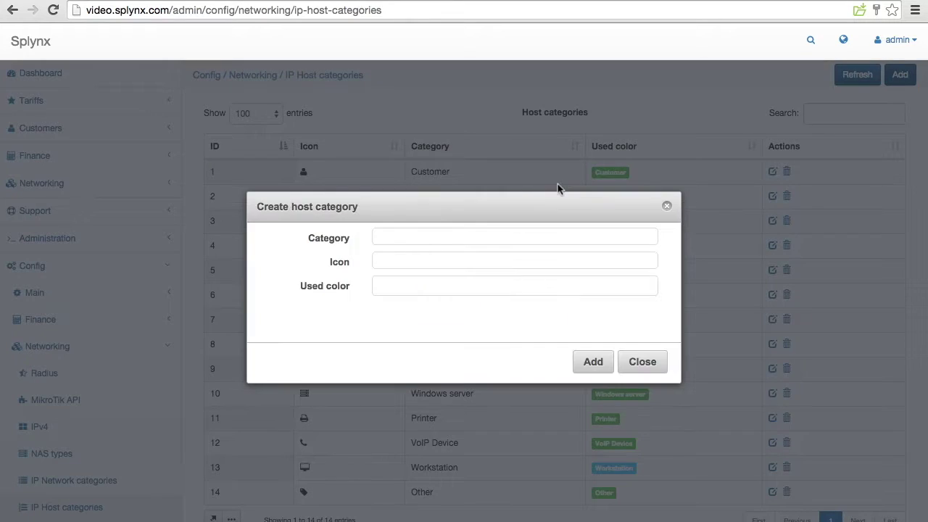
left_click(376, 239)
type("Network/Broadcast IP")
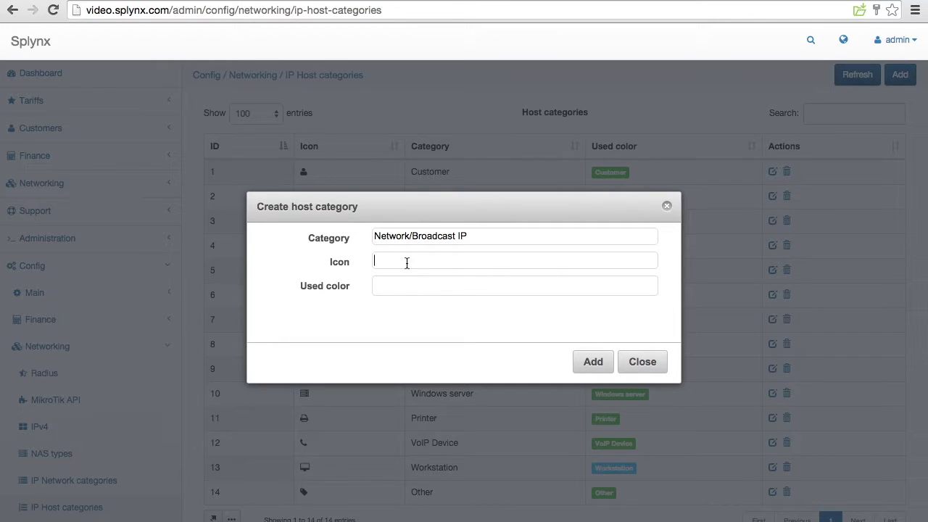
left_click(392, 287)
mouse_move(648, 330)
left_mouse_down()
mouse_move(626, 312)
mouse_move(648, 316)
mouse_move(650, 331)
mouse_move(632, 320)
left_mouse_up()
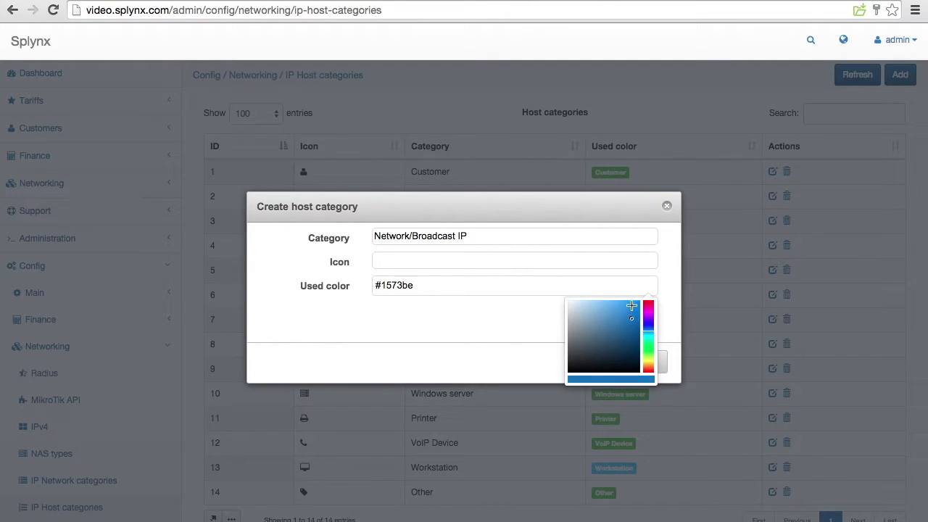
left_click(631, 306)
left_click(509, 348)
left_click(601, 362)
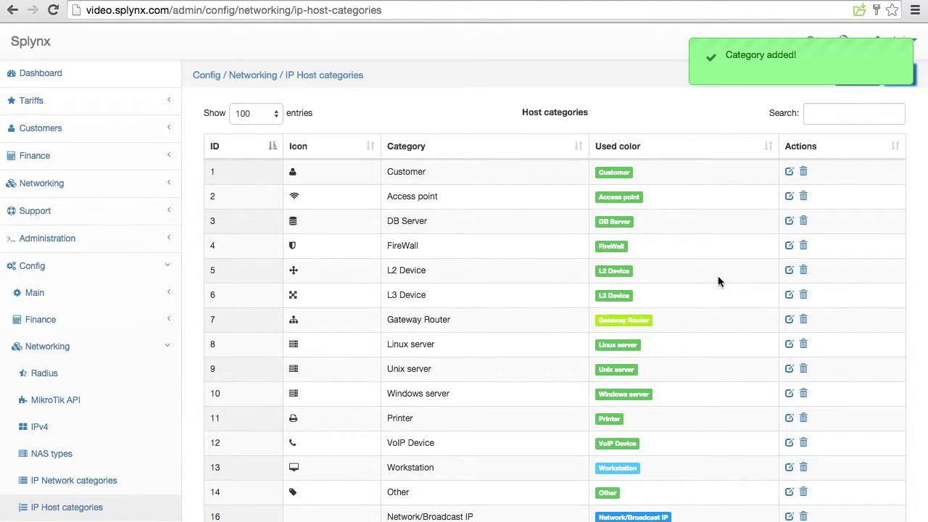
- Copy the icon fa fa-arrows-alt from the L3 Device category to the Network/Broadcast IP category and save it
left_click(789, 295)
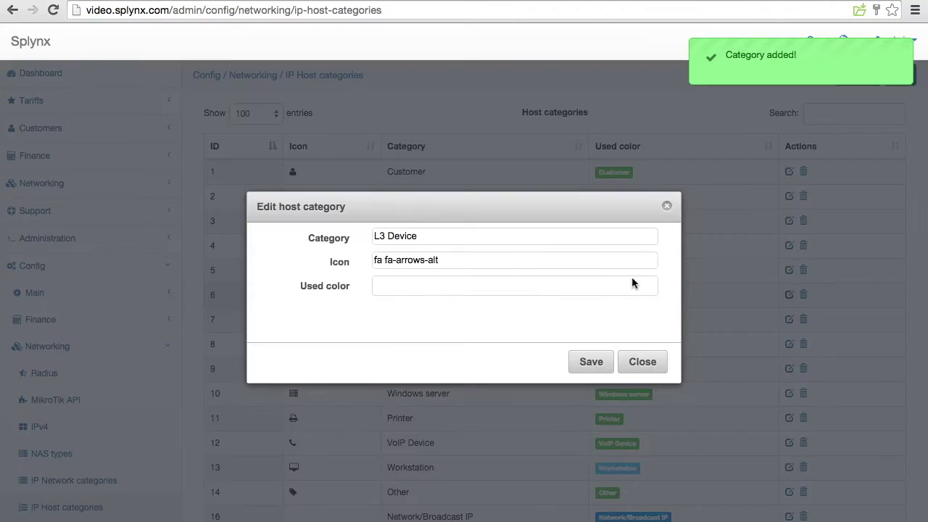
triple_click(465, 256)
key("ctrl+c")
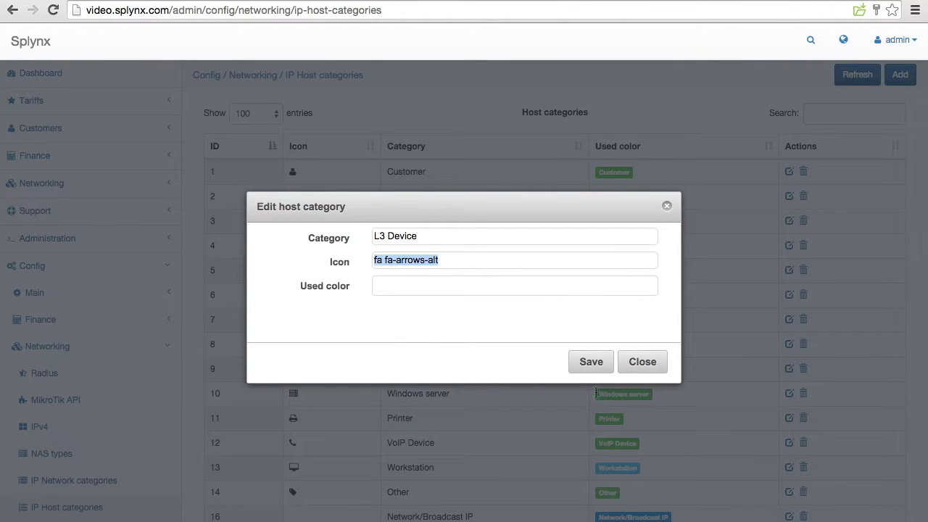
left_click(640, 363)
left_click(788, 516)
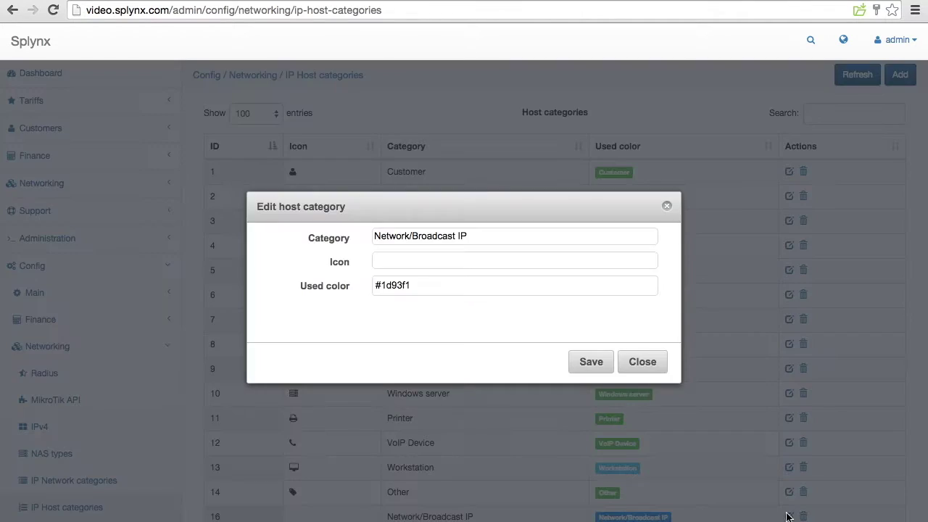
left_click(411, 263)
key("ctrl+v")
left_click(588, 361)
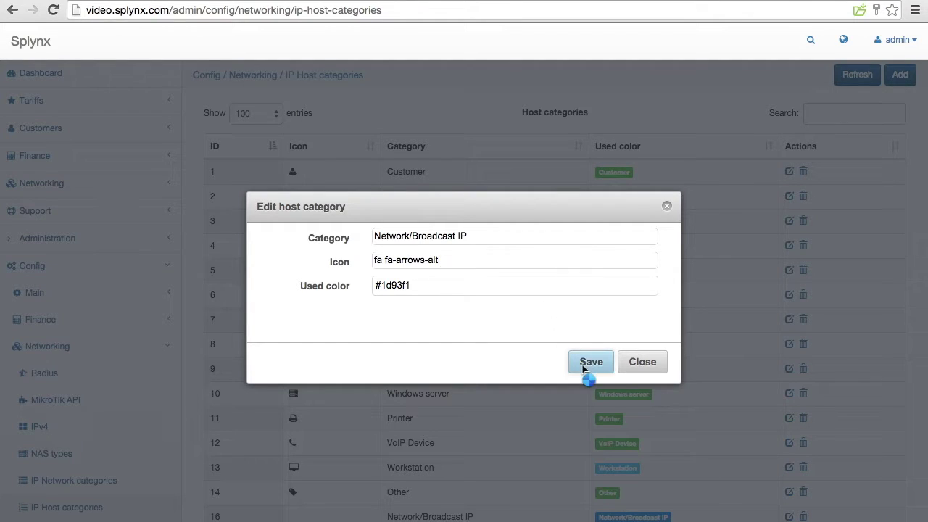
scroll(535, 405, "down", 2)
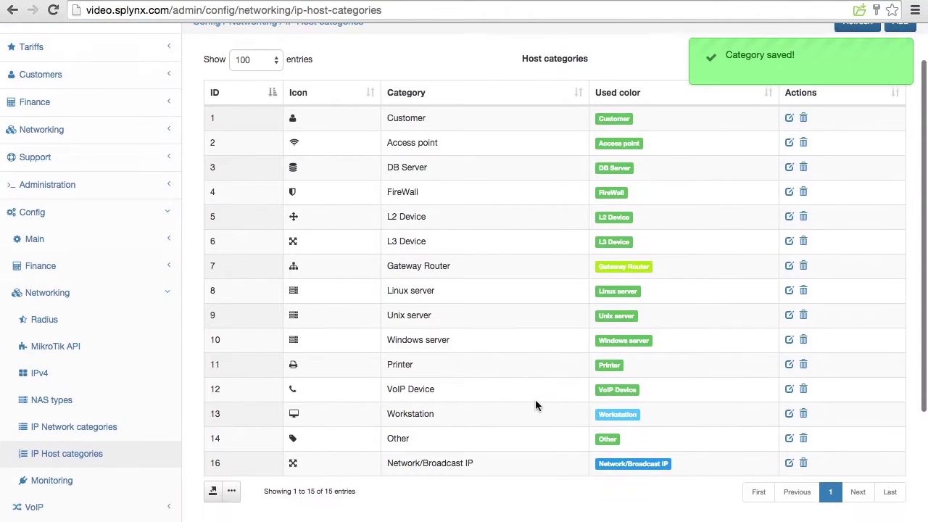
scroll(535, 403, "up", 2)
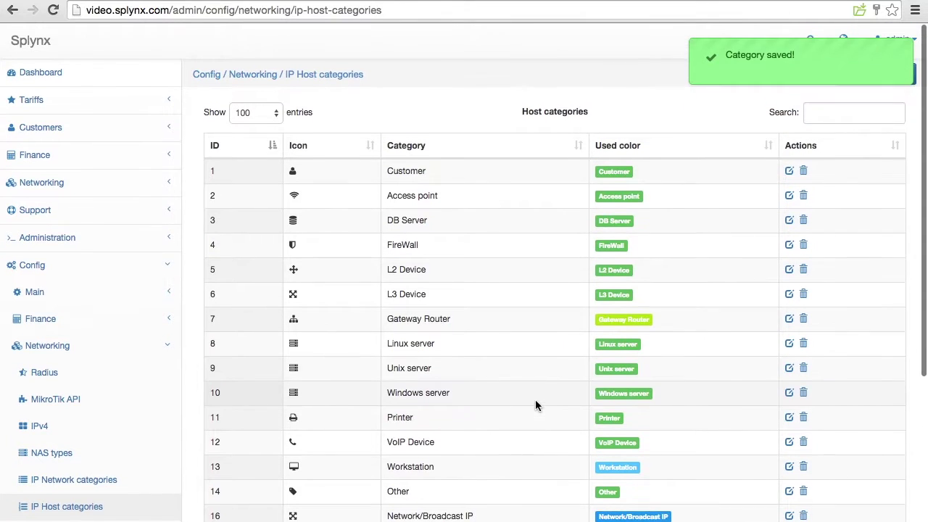
- Return to the IPv4 networks list and open the addresses of the 10.5.50.0 Management IPs network
left_click(42, 195)
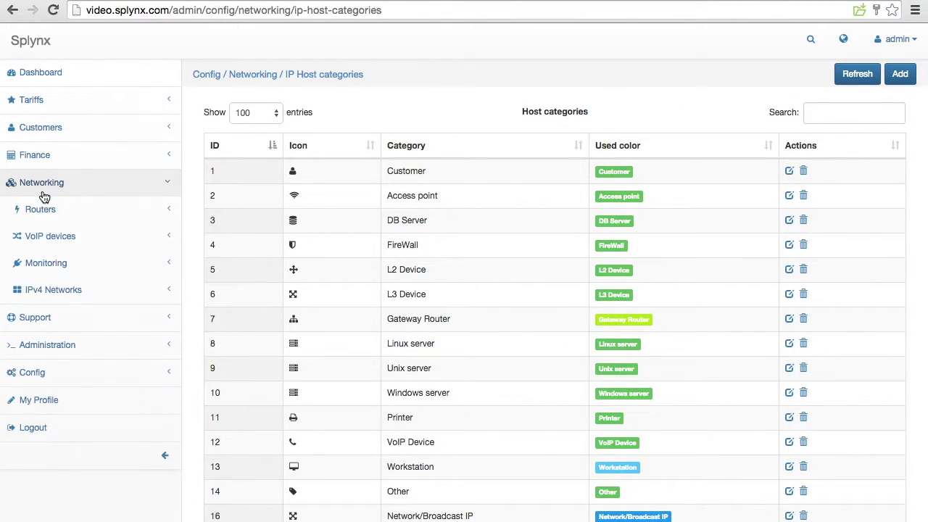
left_click(41, 196)
left_click(42, 197)
left_click(54, 289)
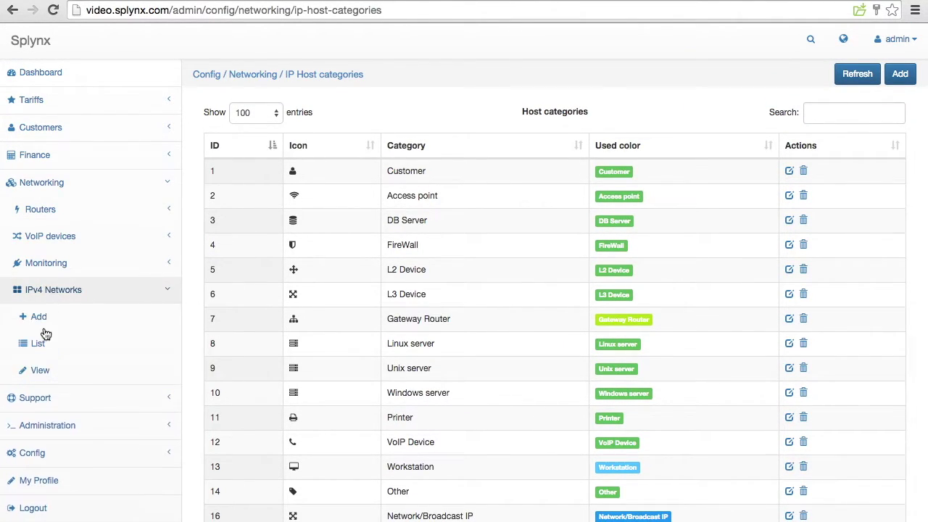
left_click(39, 343)
scroll(385, 428, "down", 5)
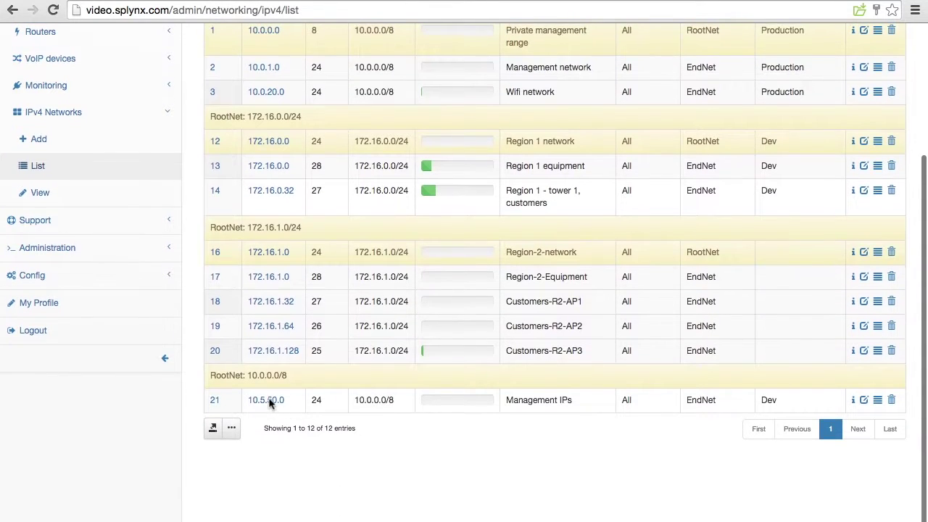
left_click(268, 395)
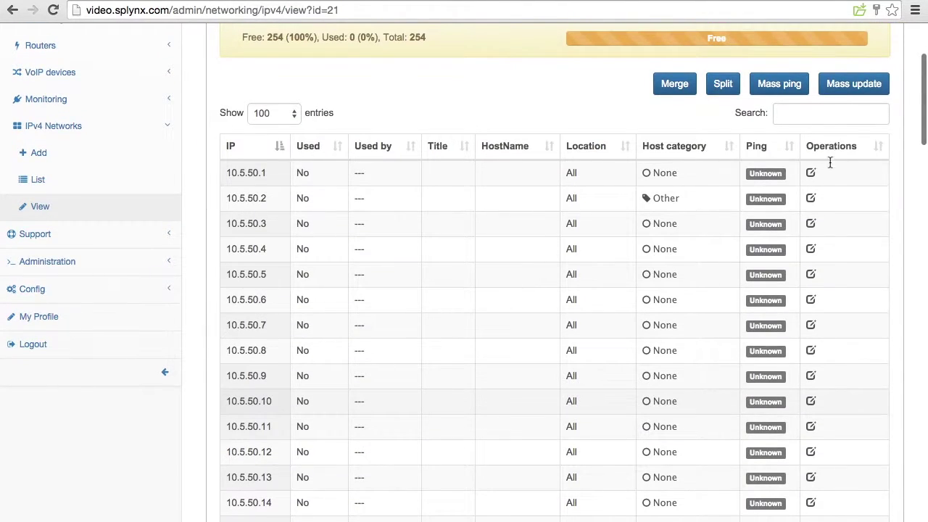
- Fill in the title, hostname and comment of IP 10.5.50.1 with "Network IP"
left_click(810, 173)
type("Network IP")
double_click(403, 198)
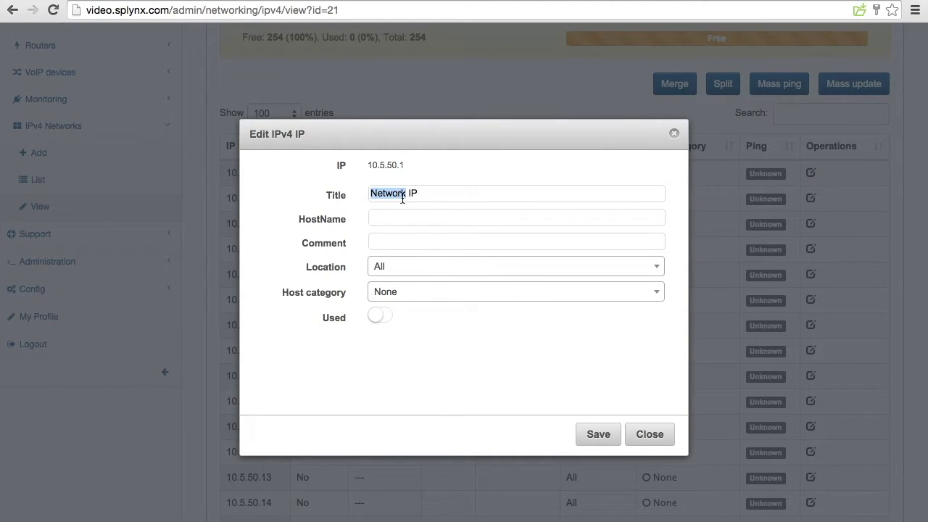
left_click(393, 217)
type("Network IP")
left_click(383, 241)
type("Network IP")
- Assign the Network/Broadcast IP host category to 10.5.50.1, mark the address as used and save it
left_click(384, 292)
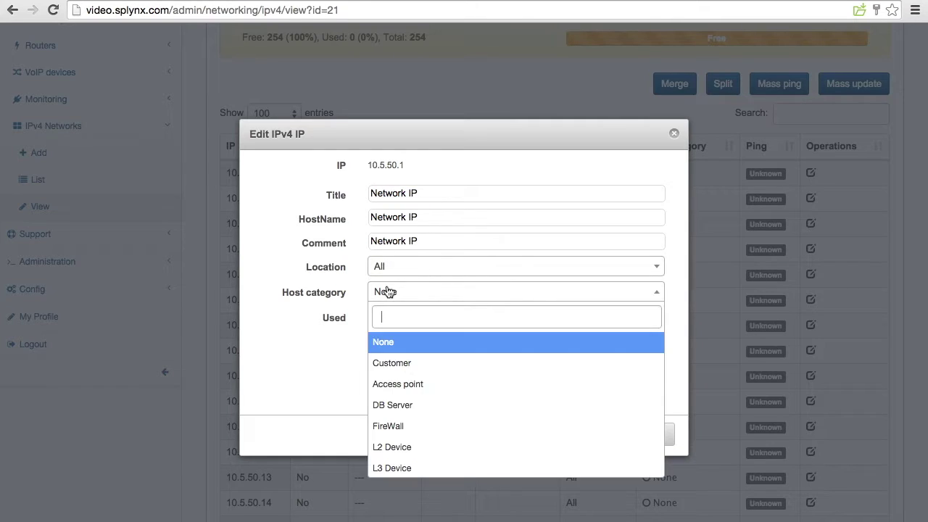
scroll(435, 389, "down", 5)
left_click(422, 464)
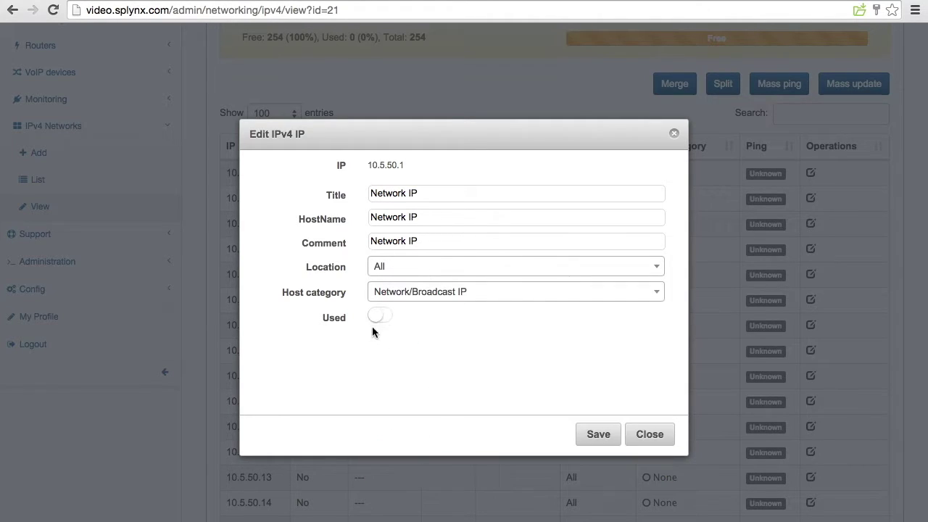
left_click(376, 317)
left_click(596, 434)
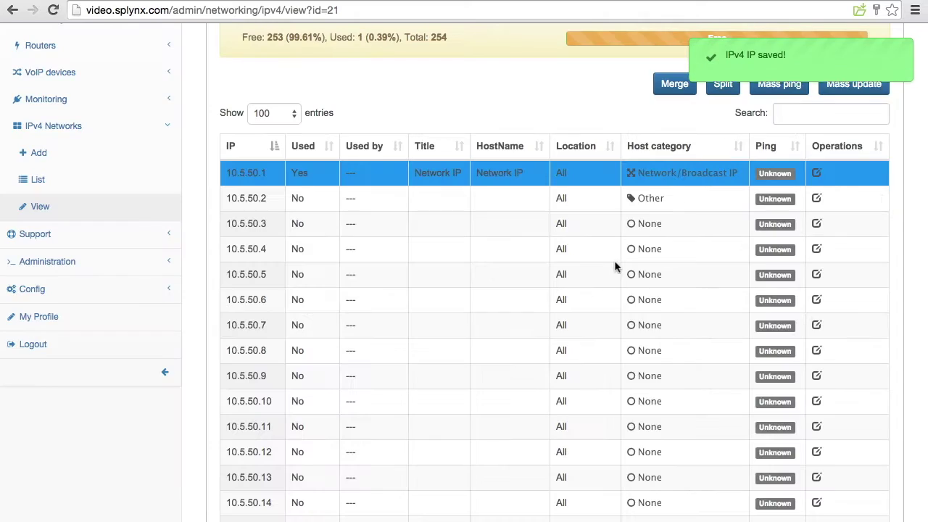
- Set the title and hostname of IP 10.5.50.2 to "GW router" and its comment to "GW"
left_click(816, 199)
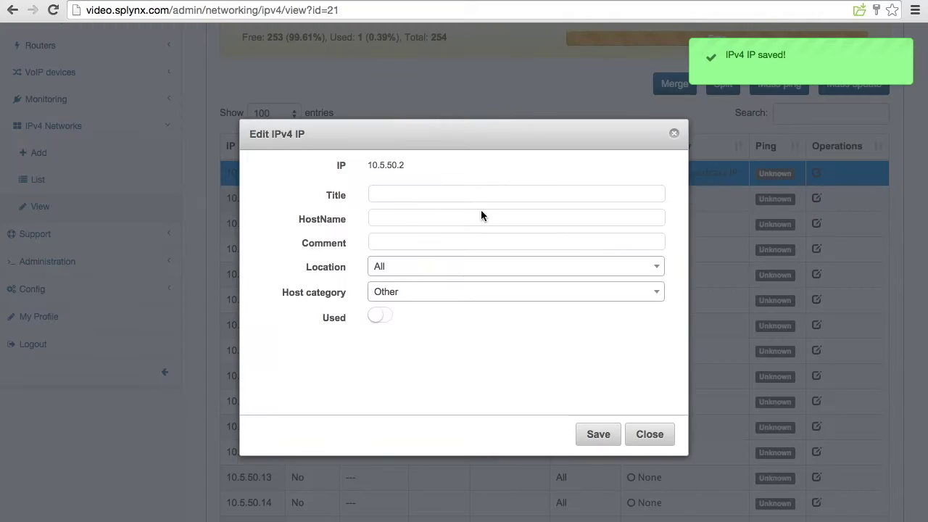
left_click(394, 196)
type("GW router")
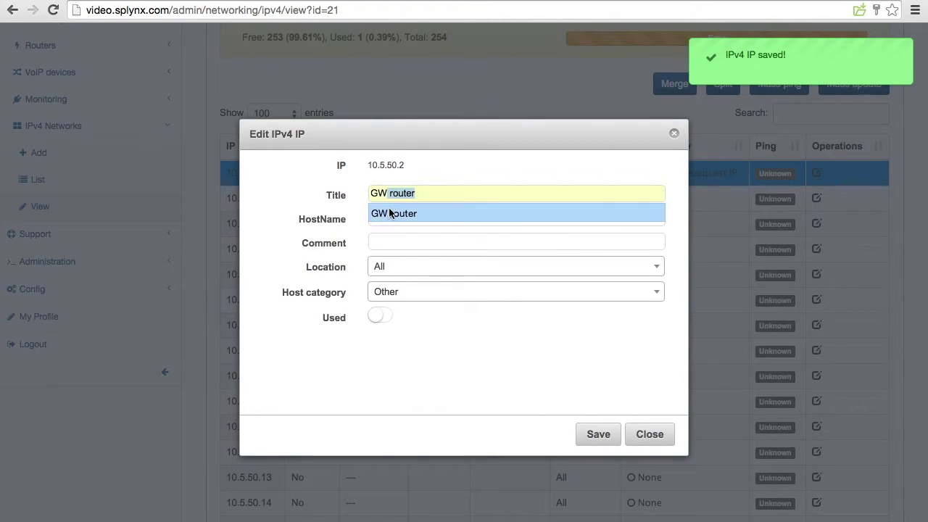
left_click(383, 212)
left_click(382, 218)
type("GE")
key("BackSpace")
type("W")
left_click(398, 240)
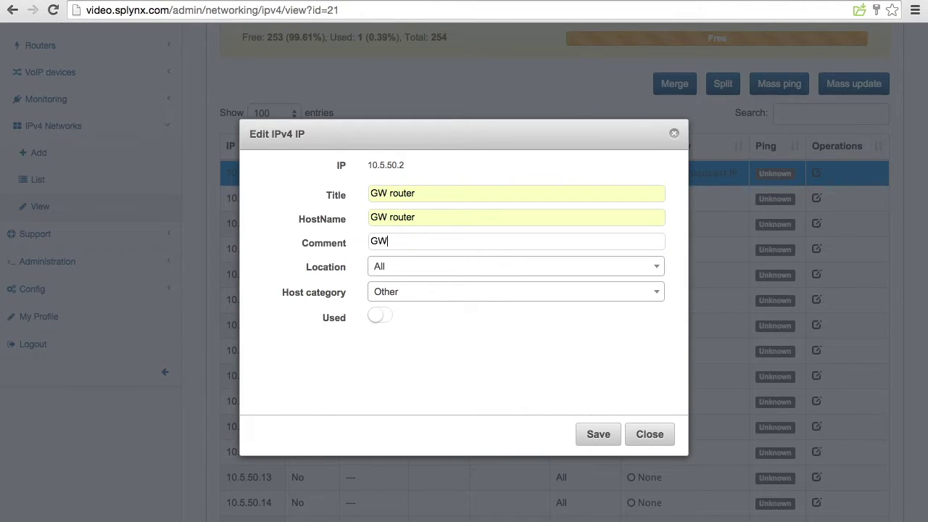
- Assign the Gateway Router host category to 10.5.50.2, mark the address as used and save it
left_click(398, 298)
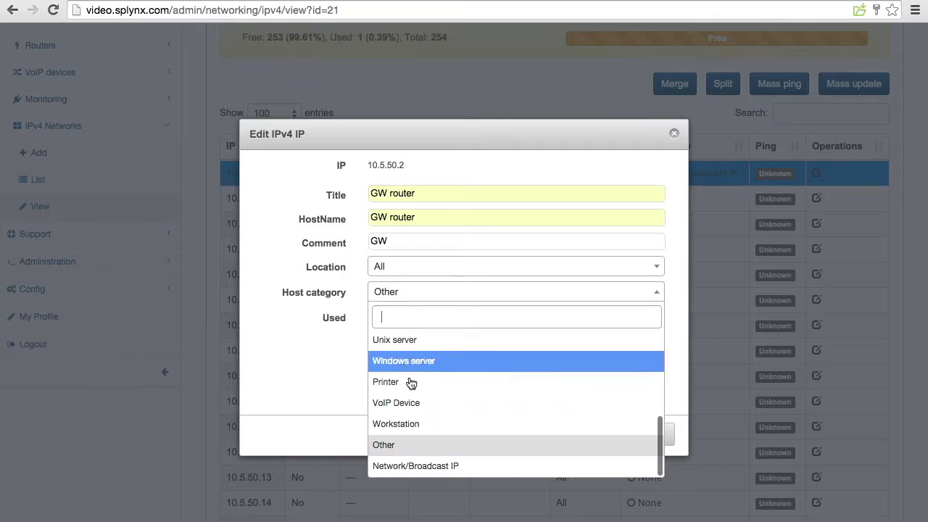
scroll(414, 383, "up", 3)
left_click(406, 382)
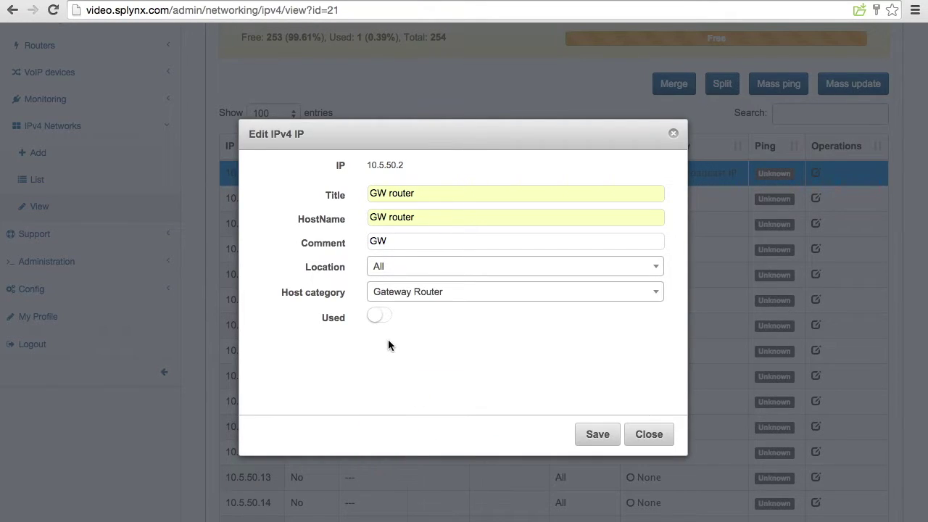
left_click(379, 316)
left_click(599, 438)
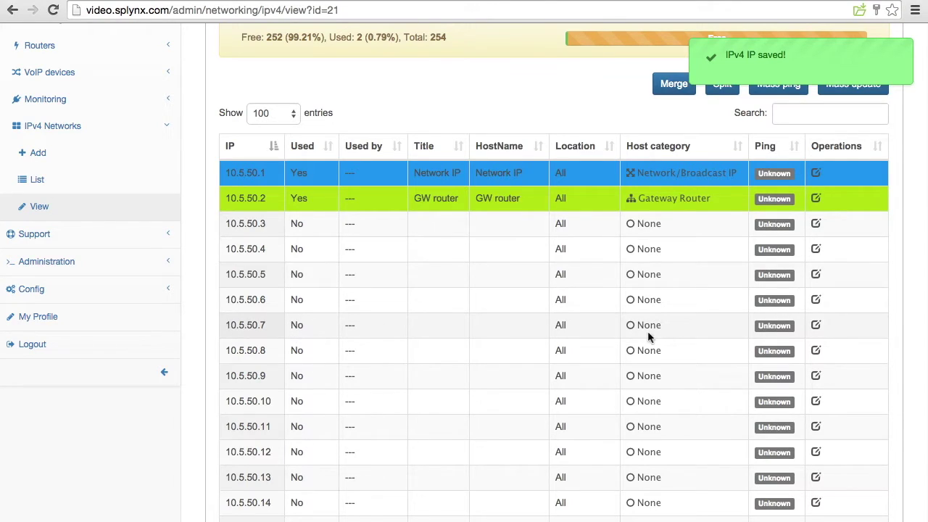
- Fill in the title, hostname and comment of IP 10.5.50.7 with "Broadcast"
left_click(817, 326)
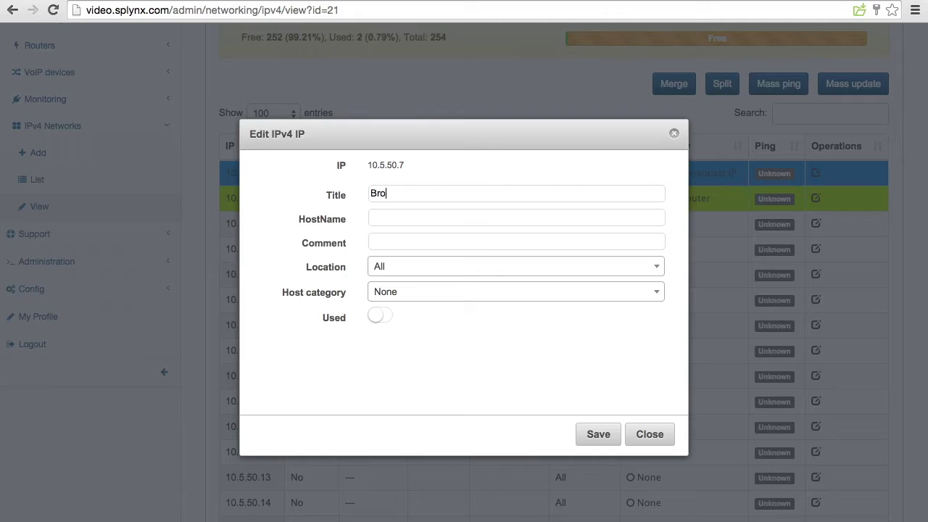
double_click(421, 194)
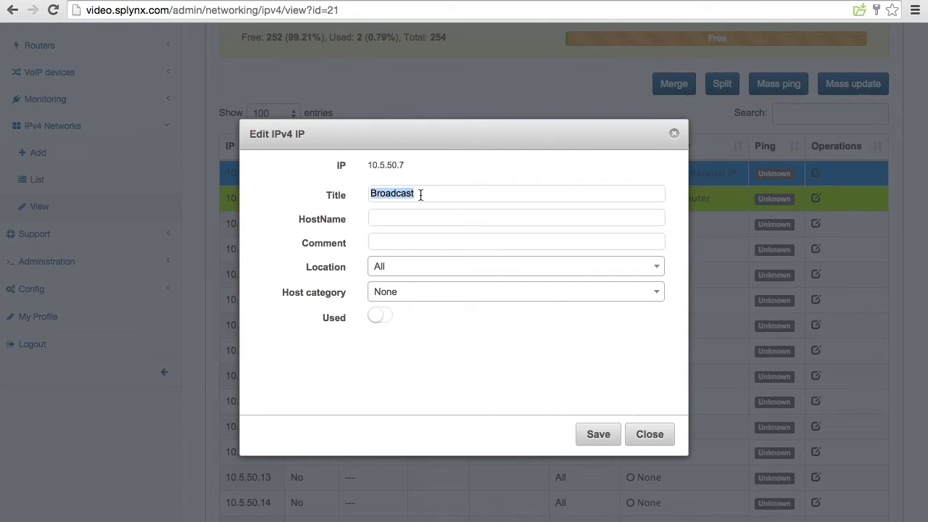
key("ctrl+c")
left_click(402, 219)
key("ctrl+v")
left_click(386, 242)
key("ctrl+v")
- Assign the Network/Broadcast IP host category to 10.5.50.7, mark the address as used and save it
left_click(392, 292)
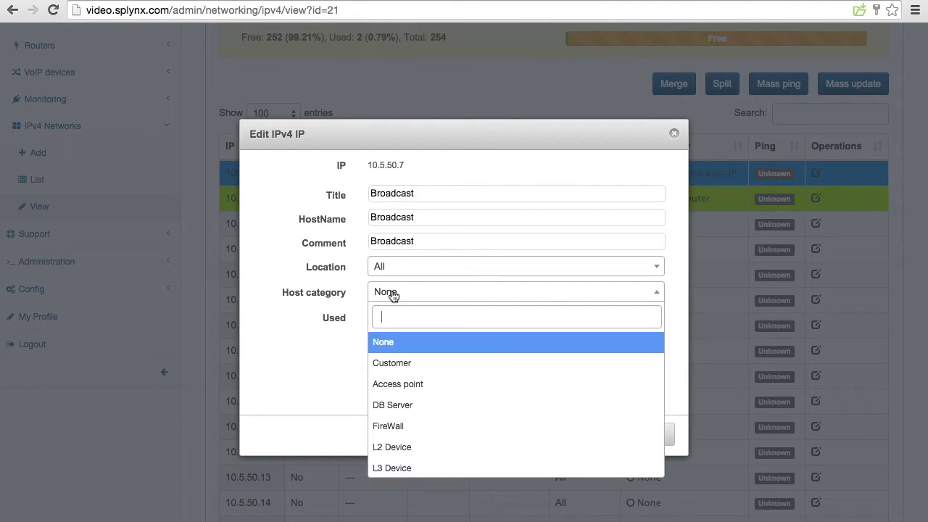
scroll(414, 384, "down", 5)
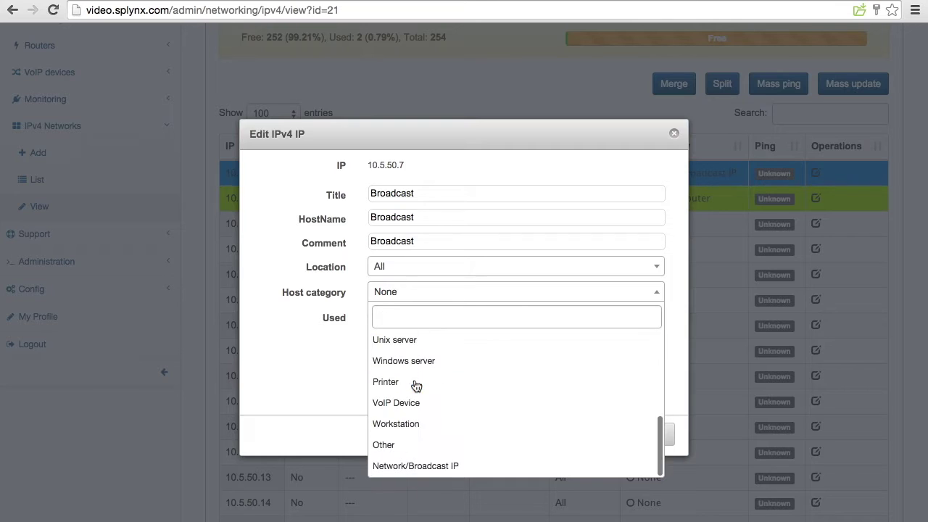
left_click(414, 470)
left_click(374, 317)
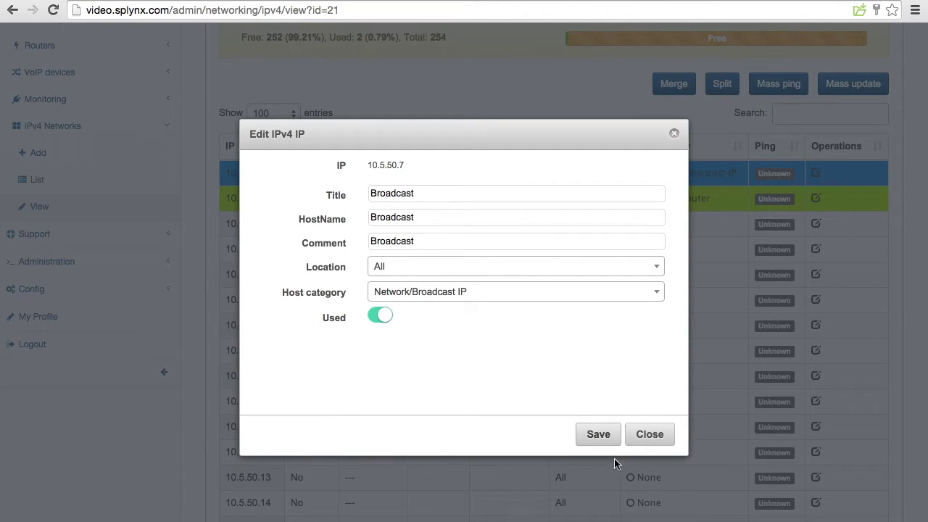
left_click(597, 435)
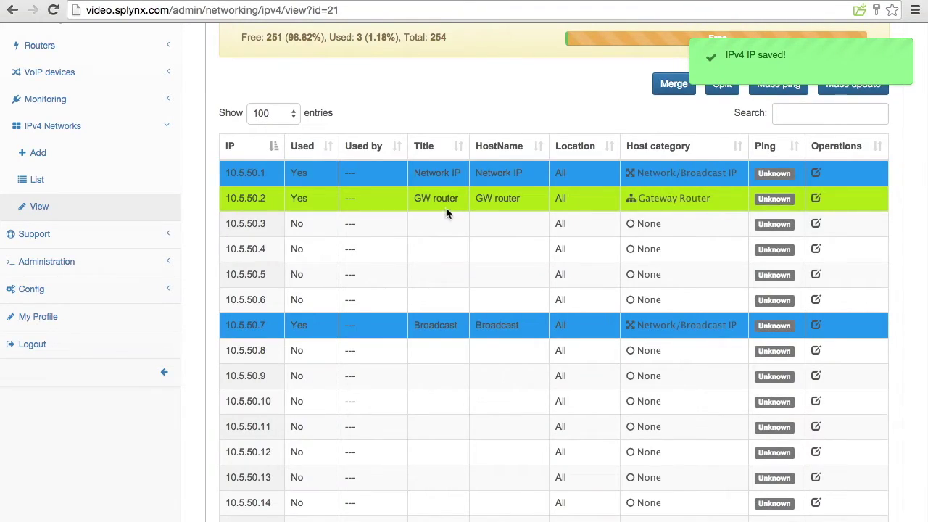
- Look at the documented addresses in the network overview, and return to the address table
scroll(590, 269, "up", 2)
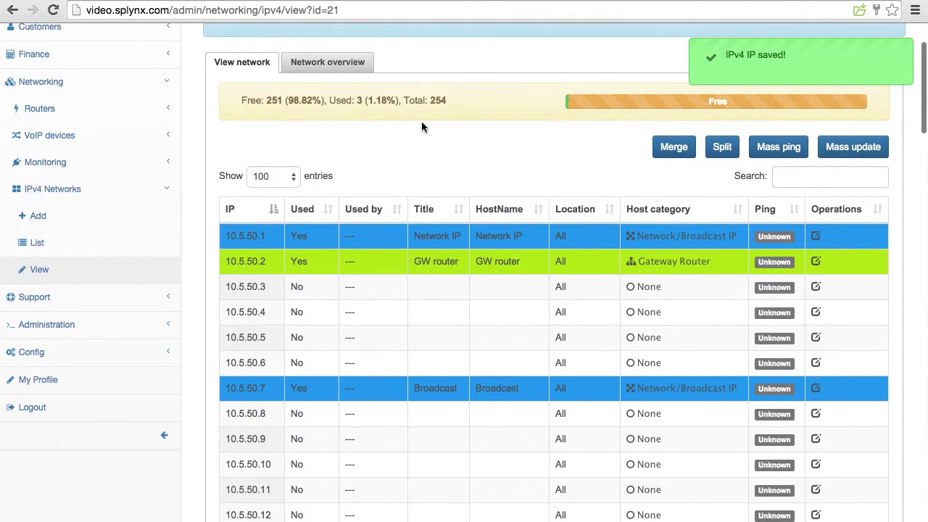
left_click(336, 59)
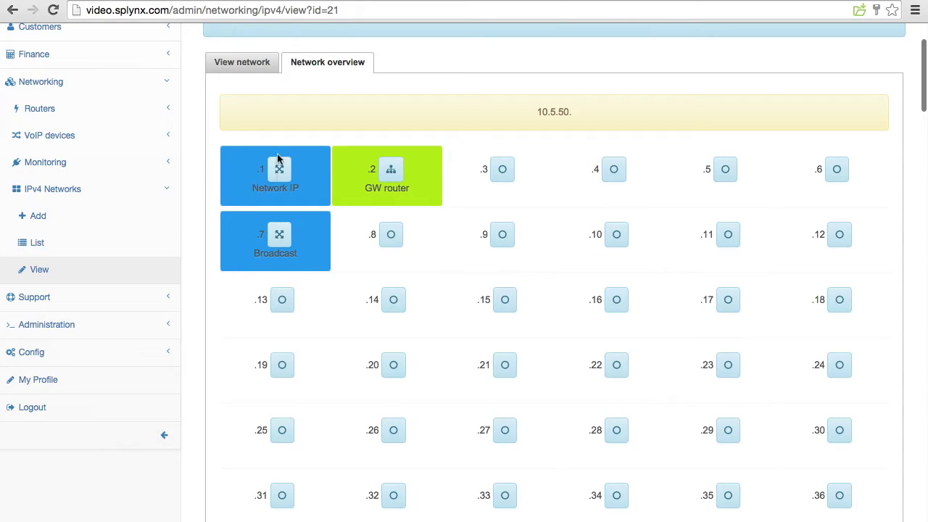
left_click(258, 67)
- Set the title, hostname and comment of 10.5.50.1 to "/27 Tower 1 Network IP" and save the address
left_click(816, 237)
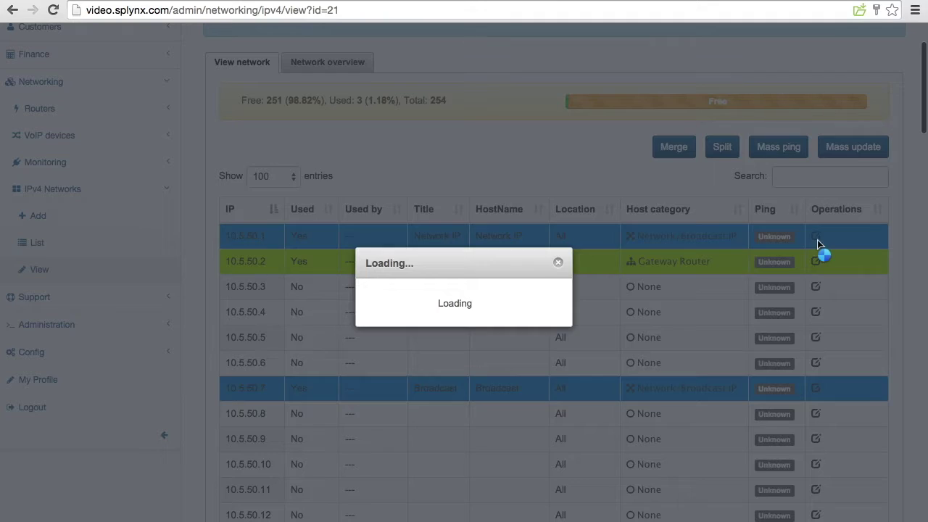
type("/27 Tower 1 Network IP")
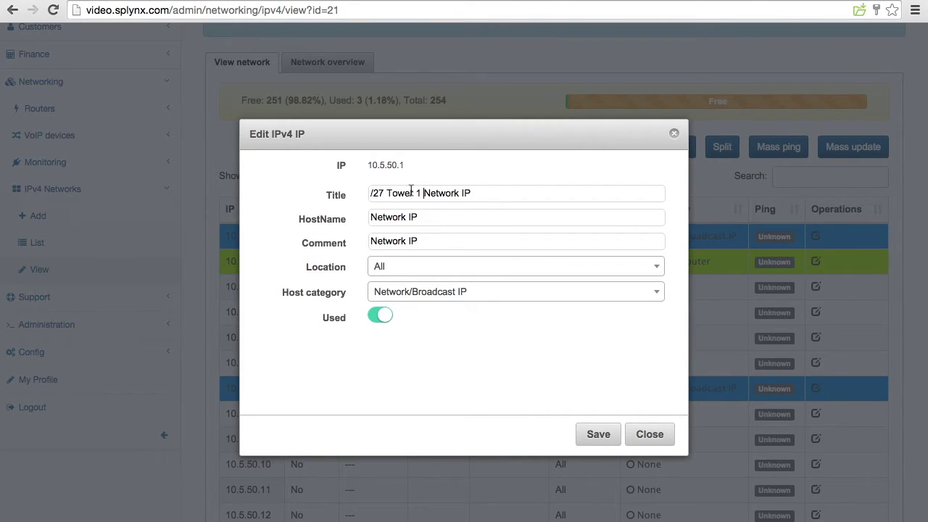
triple_click(411, 192)
triple_click(405, 216)
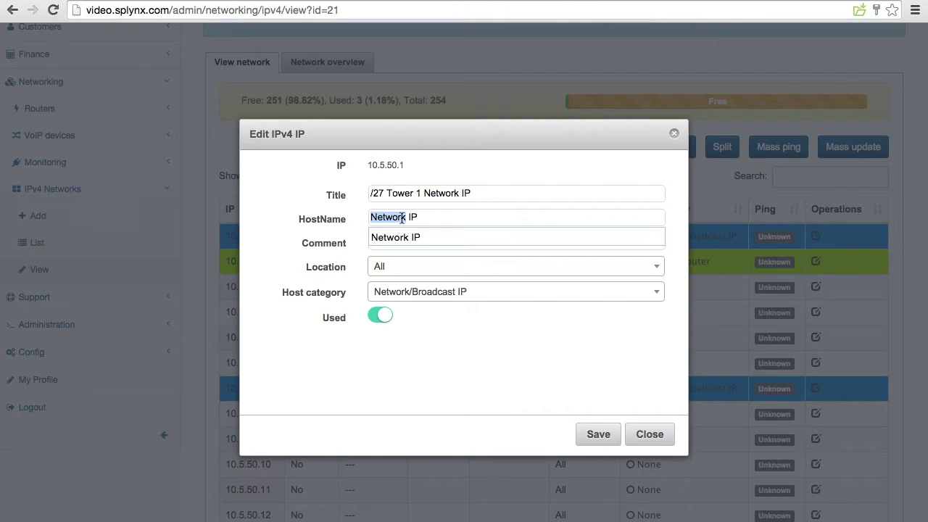
key("ctrl+v")
triple_click(382, 241)
key("ctrl+v")
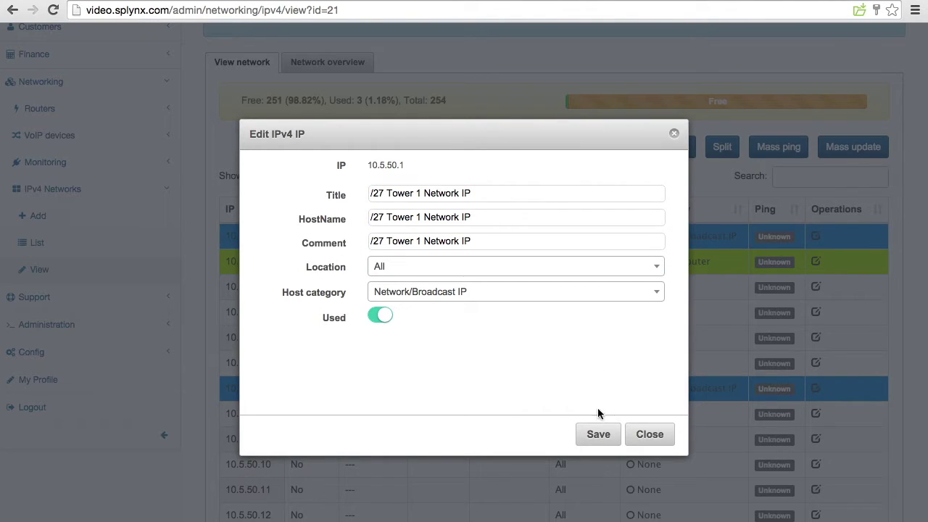
left_click(599, 434)
- Change the title, hostname and comment of 10.5.50.1 to "/29 Tower 1 Network IP" and save the address
left_click(821, 422)
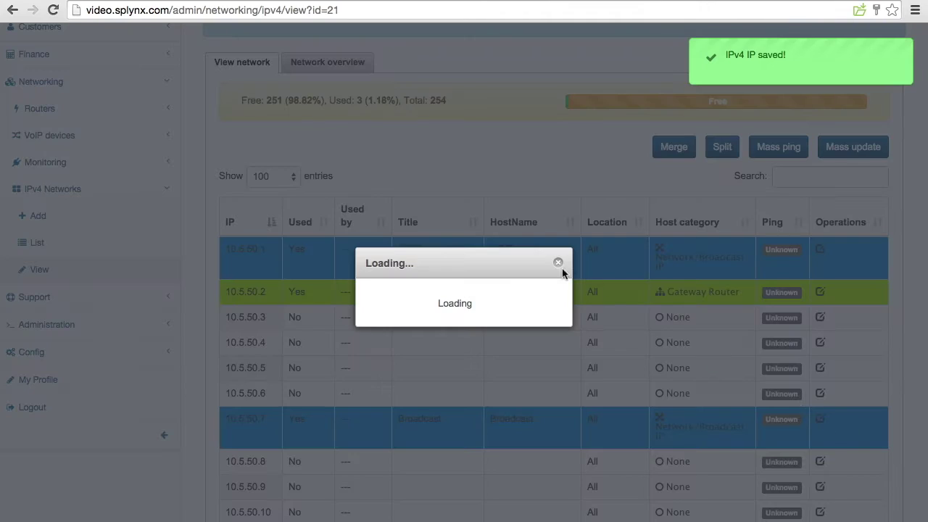
left_click(665, 440)
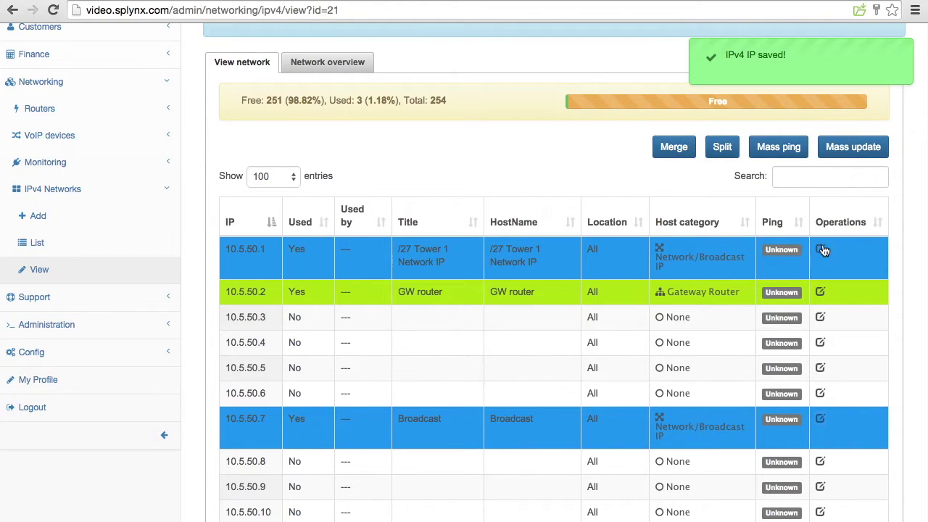
left_click(822, 250)
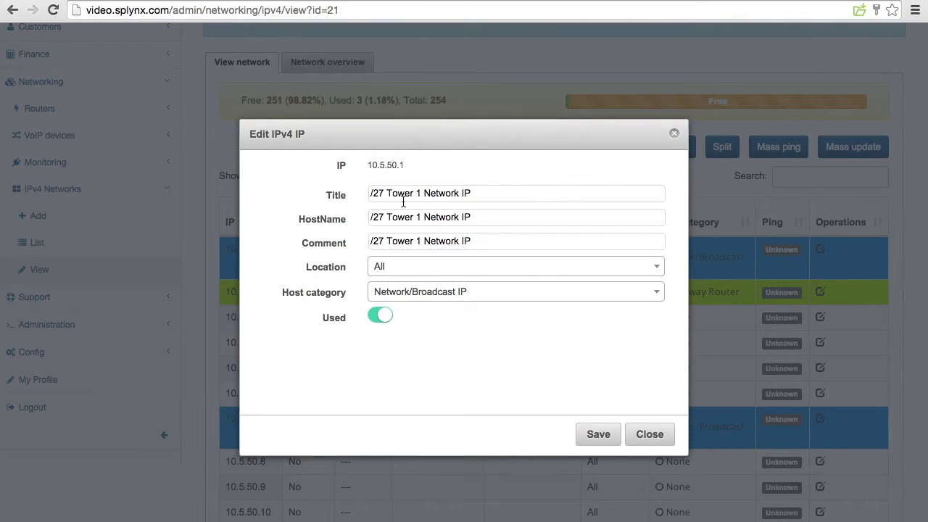
triple_click(395, 192)
key("super+c")
triple_click(393, 217)
key("super+v")
double_click(395, 240)
left_click(395, 241)
key("super+v")
left_click(598, 434)
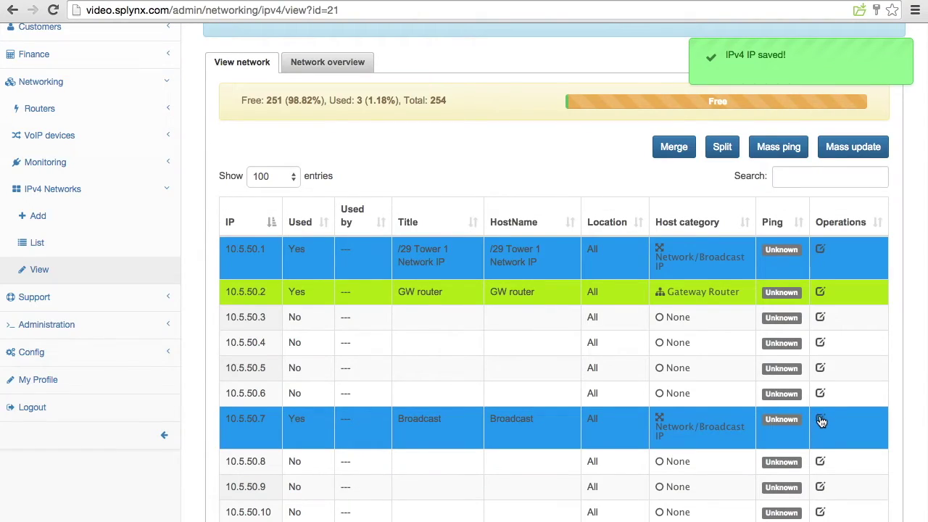
- Change the title, hostname and comment of 10.5.50.7 to "/29 Broadcast" and save the address
left_click(820, 420)
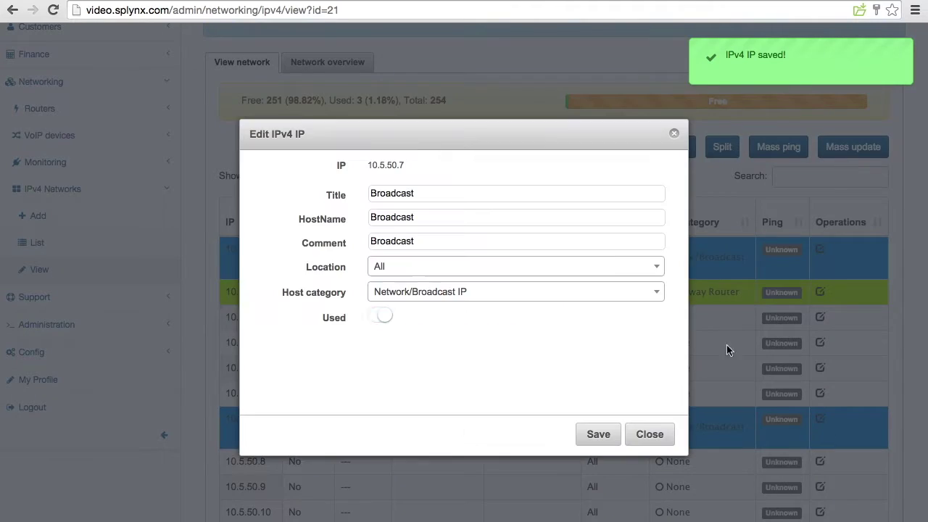
left_click(371, 192)
type("/29")
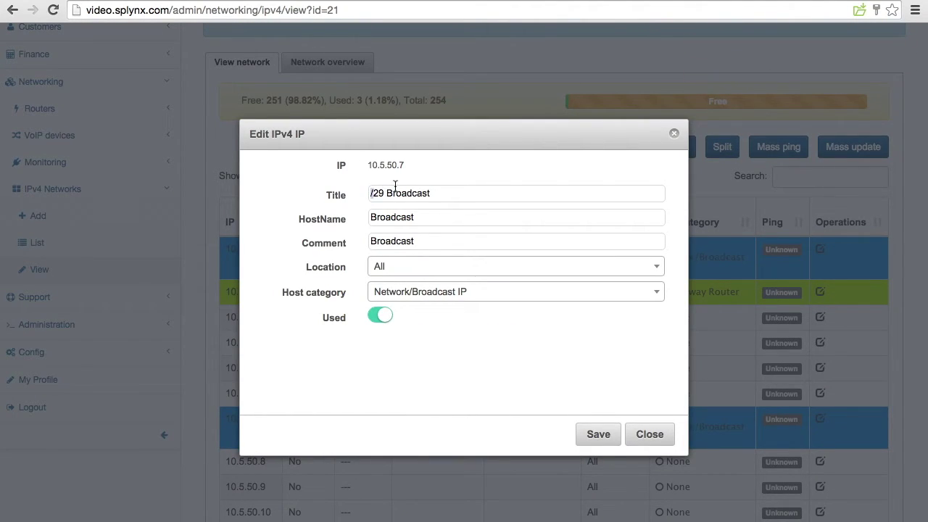
triple_click(395, 186)
double_click(396, 211)
double_click(392, 241)
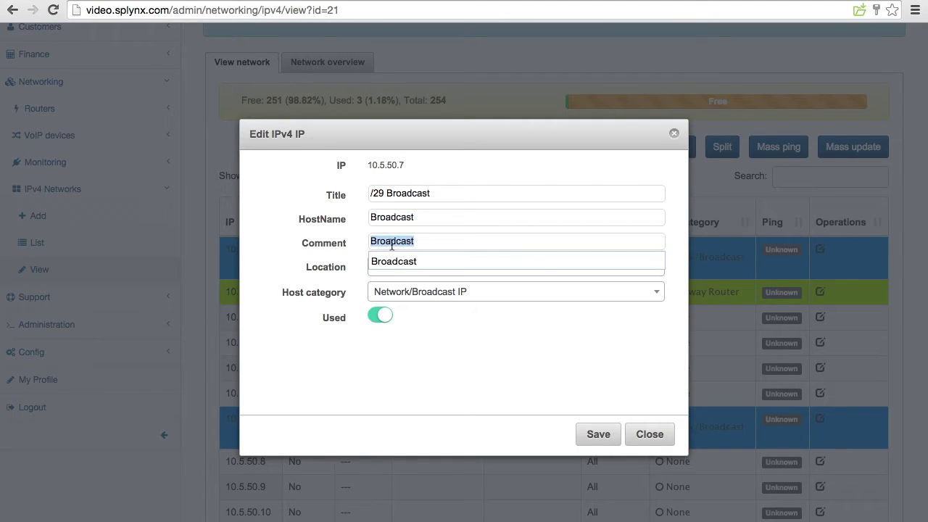
key("super+v")
double_click(389, 217)
key("super+v")
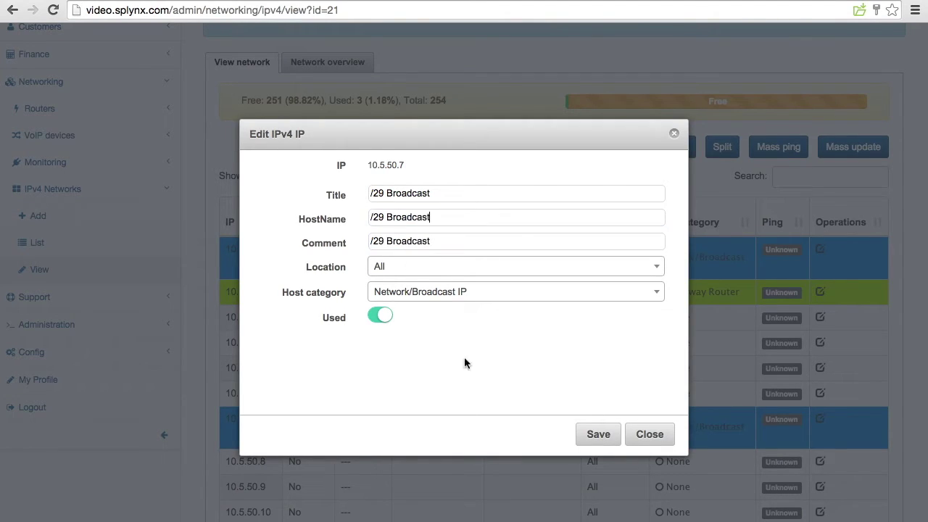
left_click(596, 435)
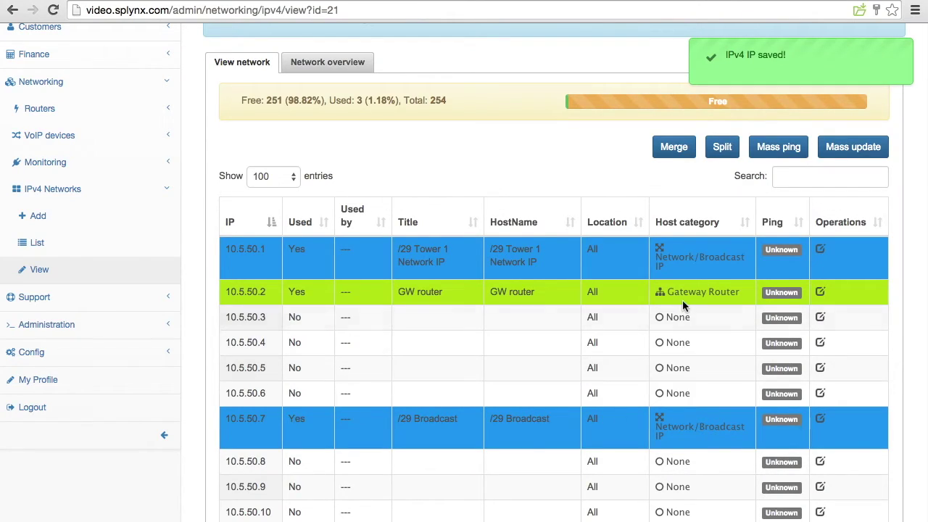
- Check how the /29 labels appear in the network overview, and go back to the address table of 10.5.50.0/24
left_click(318, 67)
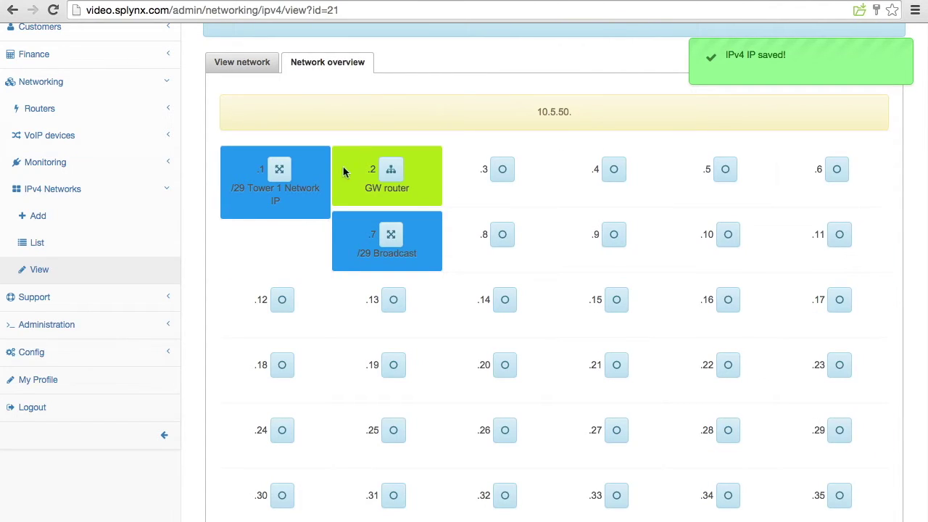
left_click(260, 67)
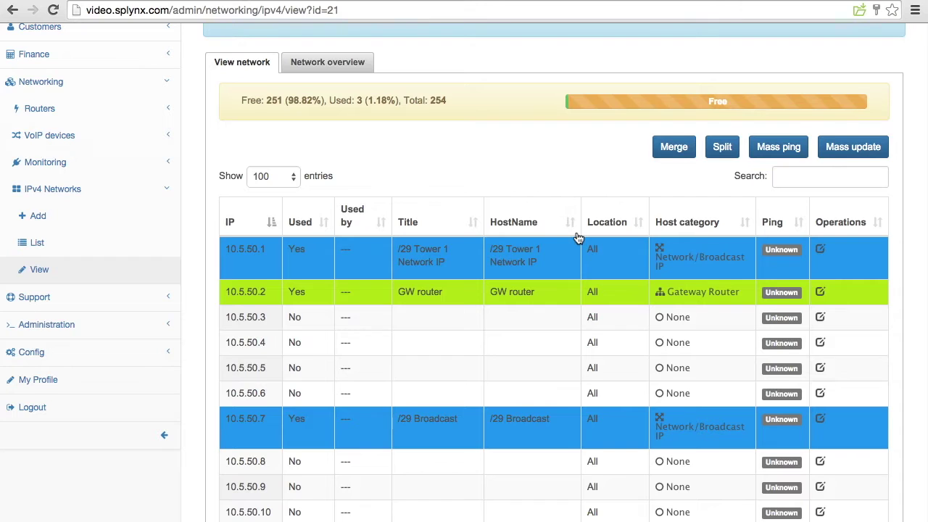
scroll(580, 246, "up", 2)
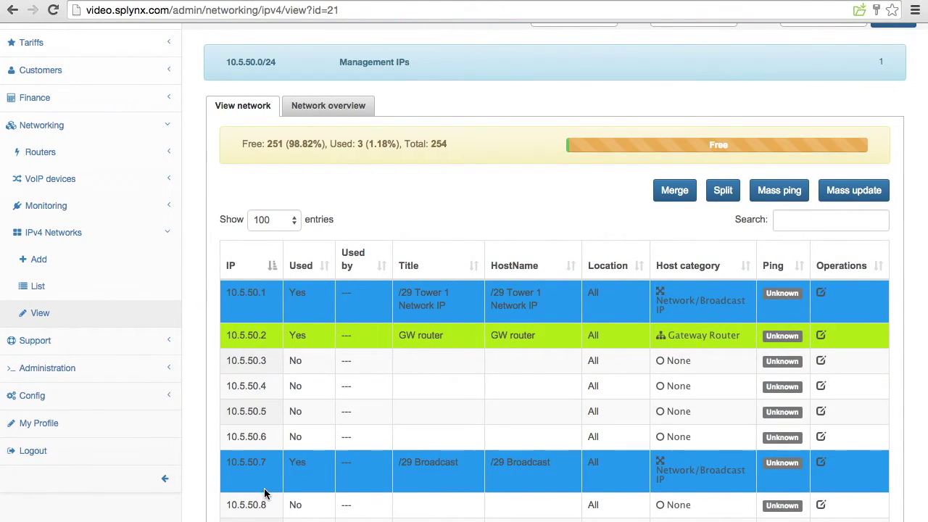
scroll(242, 249, "up", 1)
scroll(242, 249, "up", 2)
- Run the customer search without filters and open the services of the second inactive customer in the results
left_click(45, 128)
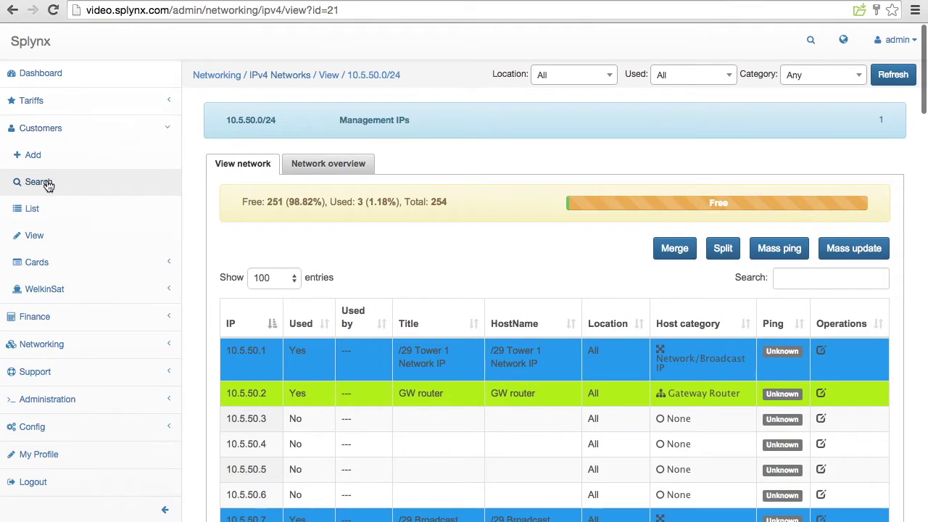
left_click(45, 182)
left_click(496, 382)
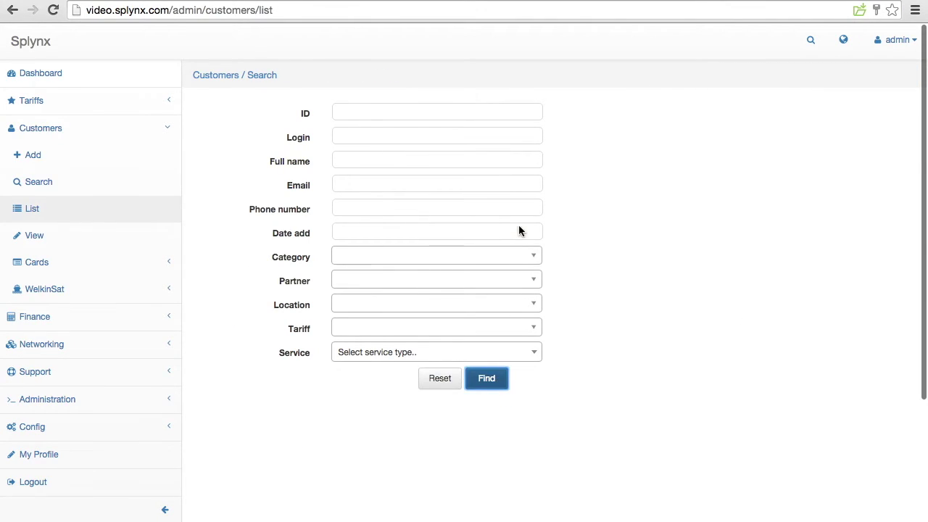
scroll(440, 508, "down", 3)
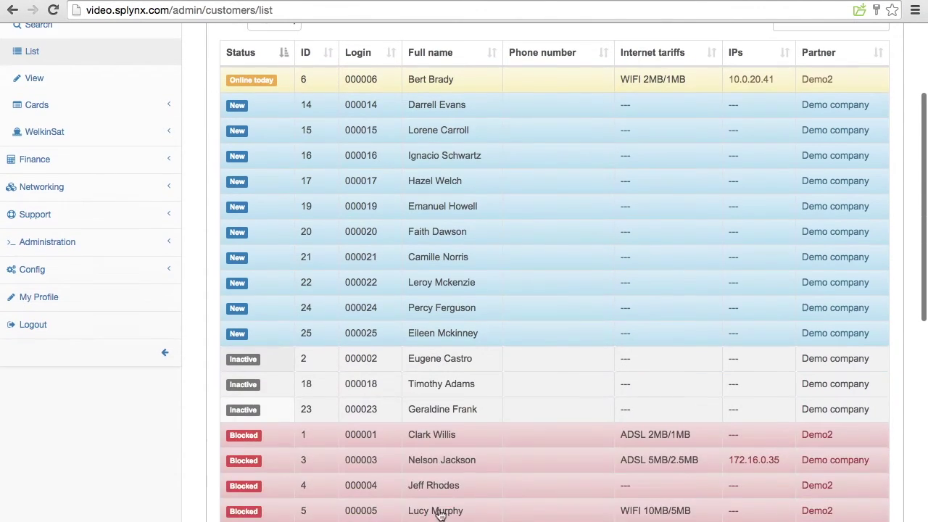
left_click(453, 386)
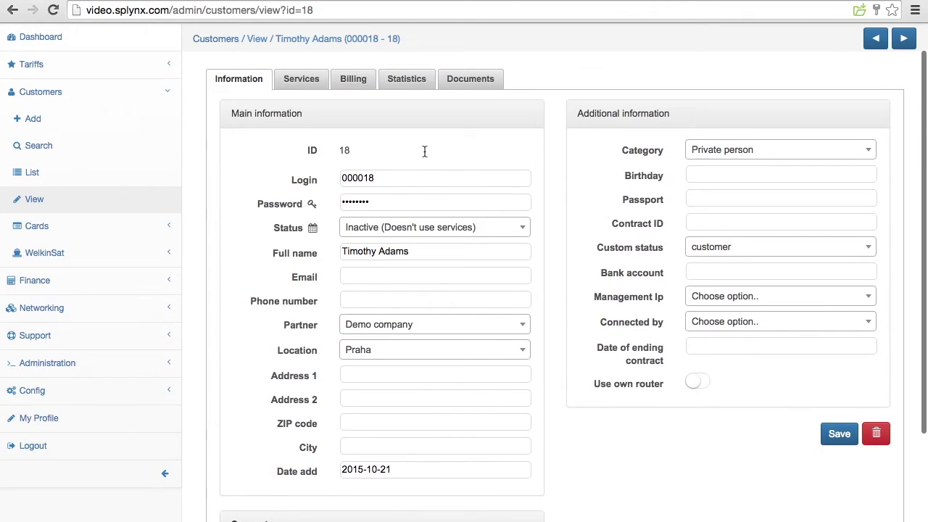
left_click(304, 80)
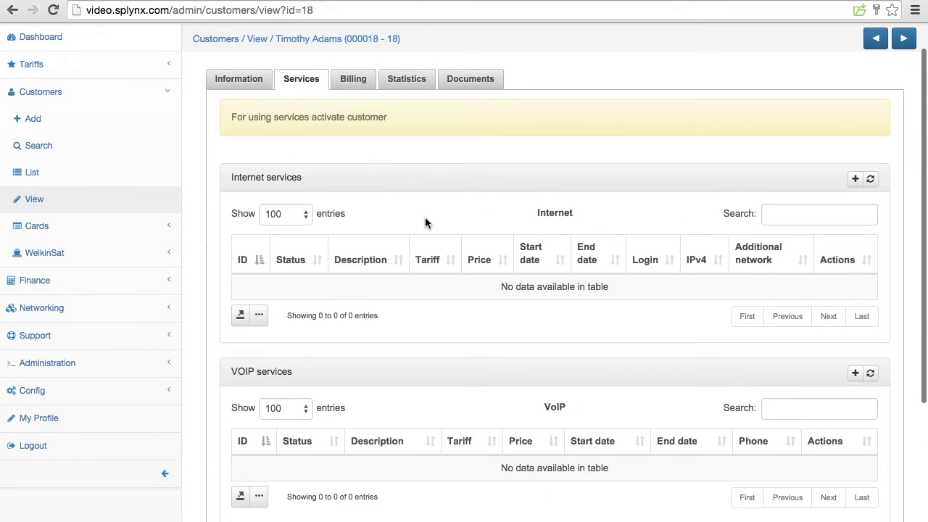
- Start creating an Internet service for the customer and choose the WDSL 40 Mbps tariff
left_click(856, 180)
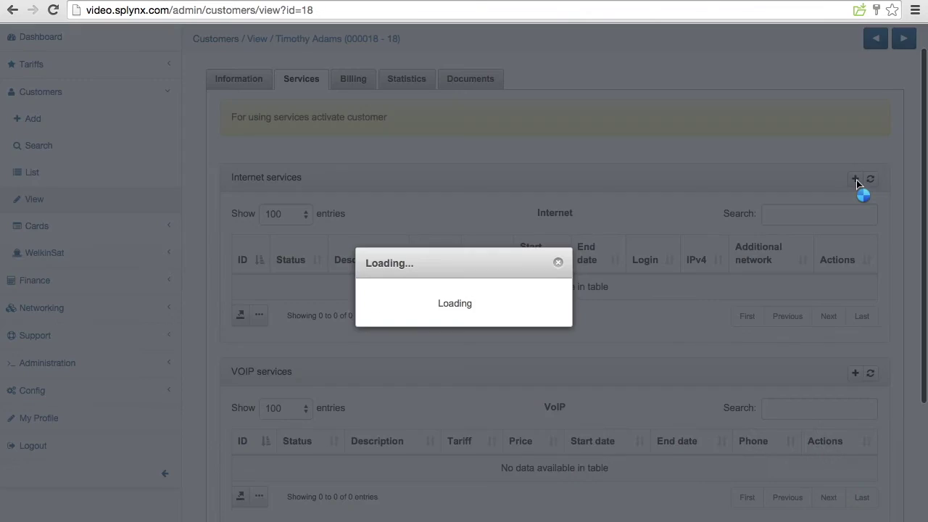
left_click(494, 153)
scroll(489, 225, "down", 5)
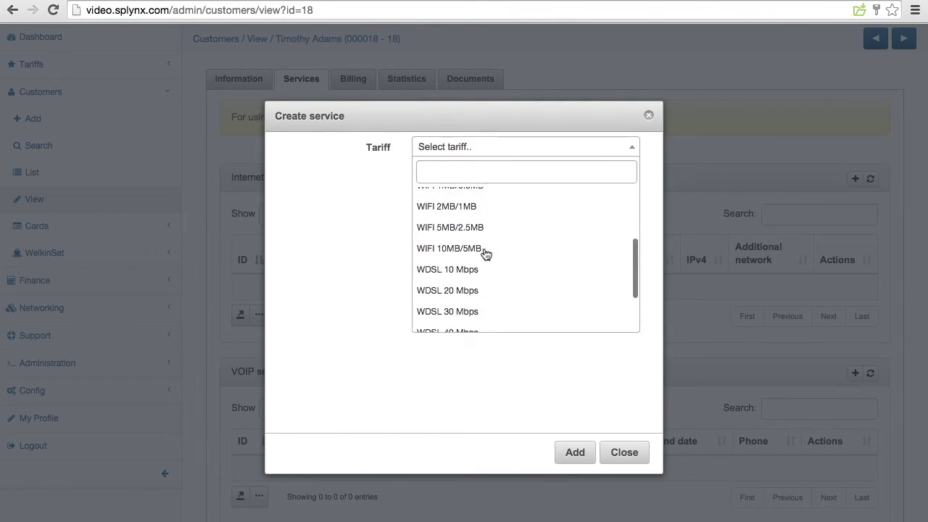
scroll(486, 255, "up", 4)
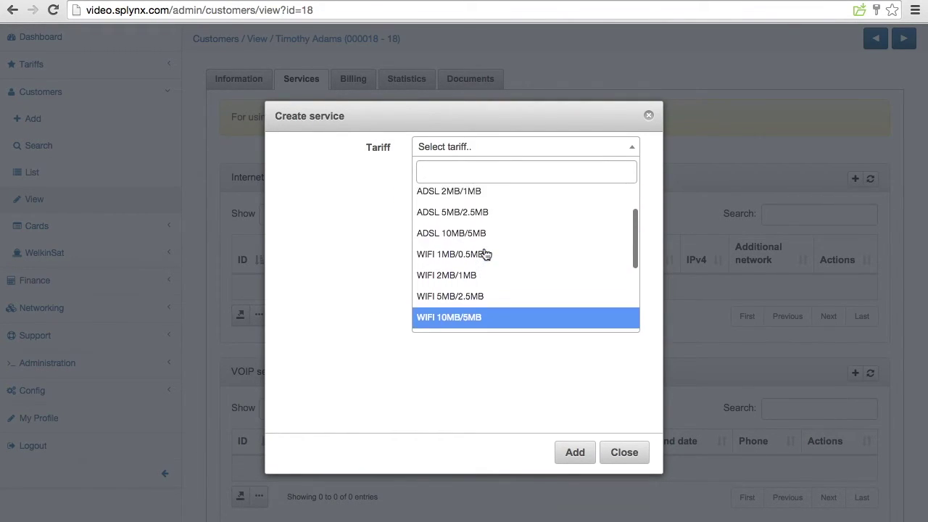
scroll(486, 255, "down", 4)
left_click(457, 261)
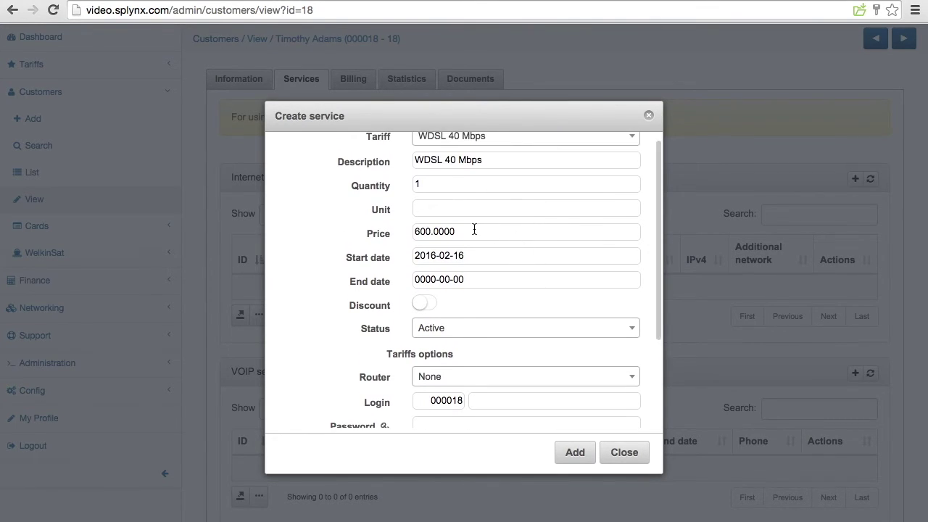
- Make the service take a permanent IP from static IPs, and pick an IPv4 address from the 10.5.50.0/24 network
scroll(474, 232, "down", 5)
left_click(450, 228)
left_click(446, 229)
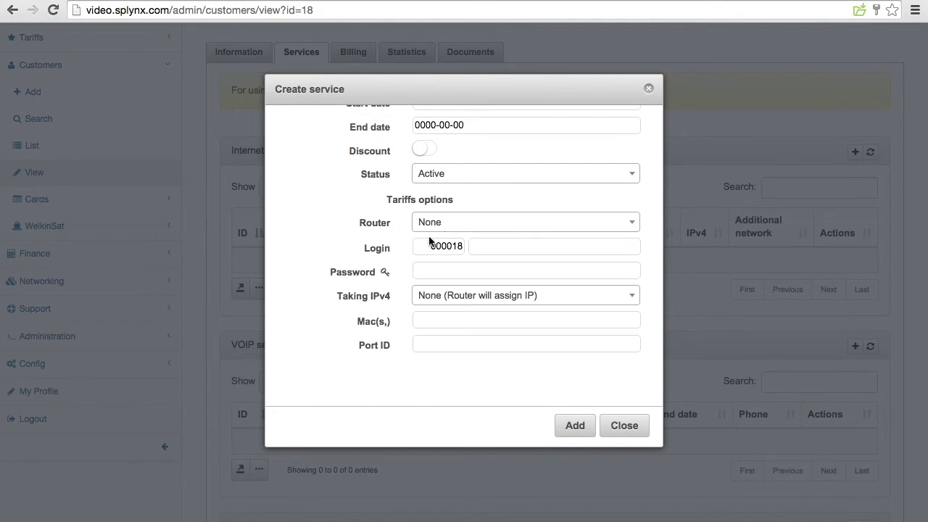
left_click(429, 298)
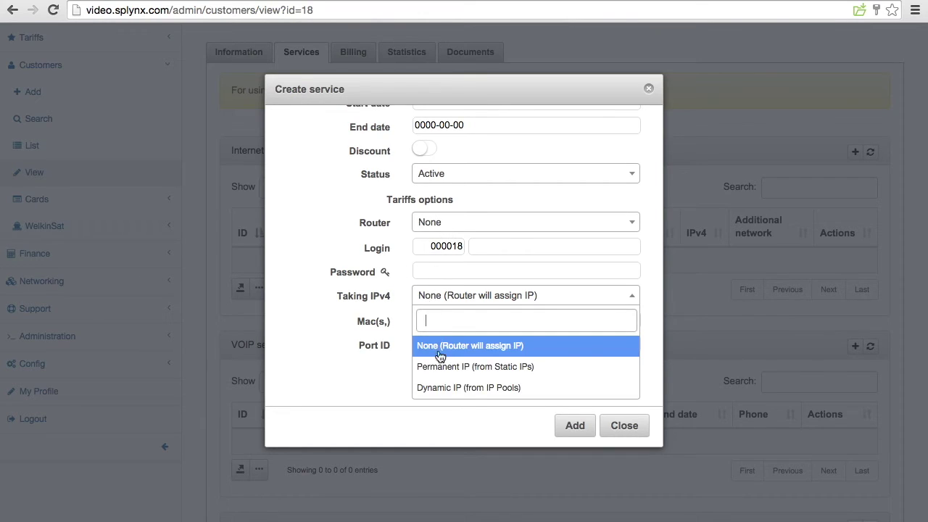
left_click(439, 364)
left_click(387, 323)
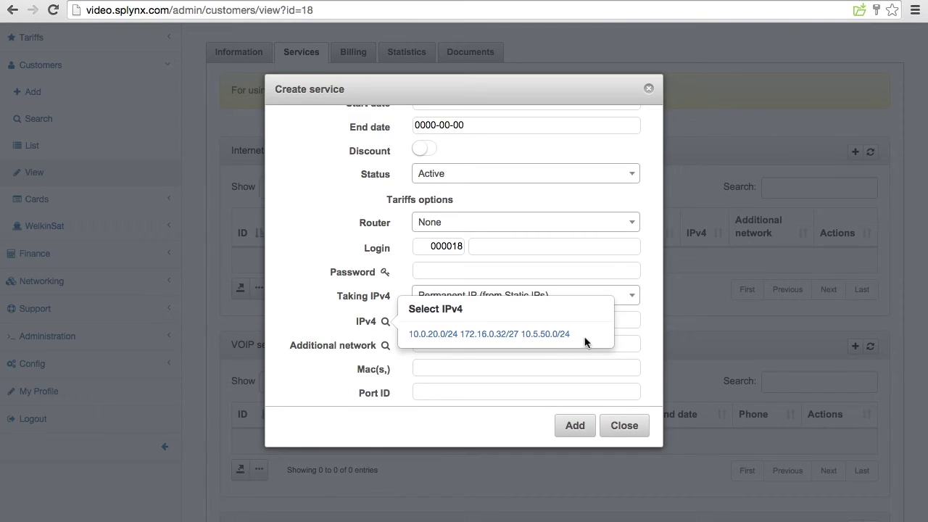
left_click(548, 334)
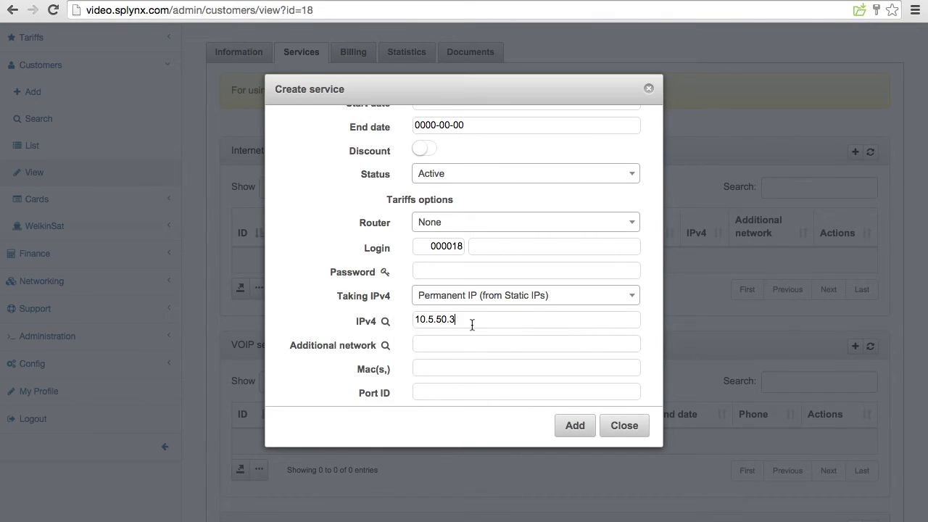
- Try to add the service with the IPv4 addresses 10.5.50.1, 10.5.50.0 and 10.5.50.7 in turn
left_click(588, 425)
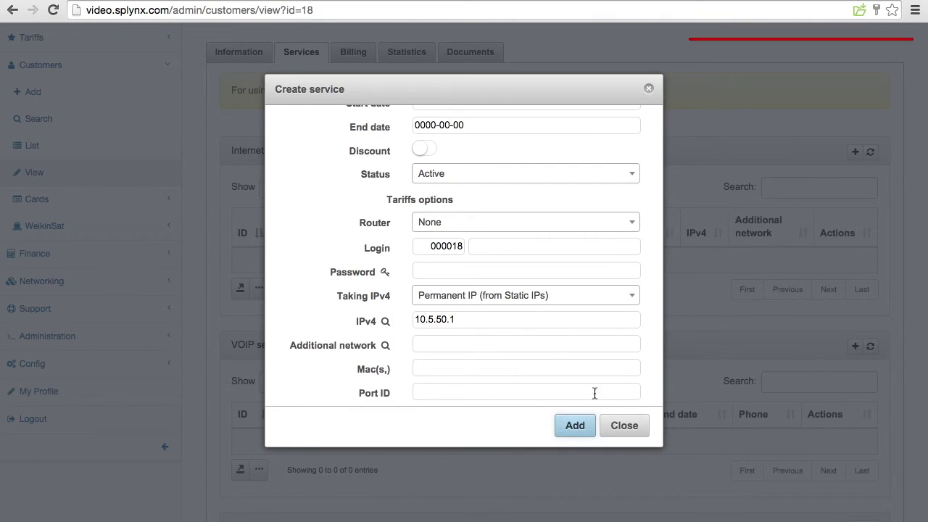
left_click(472, 319)
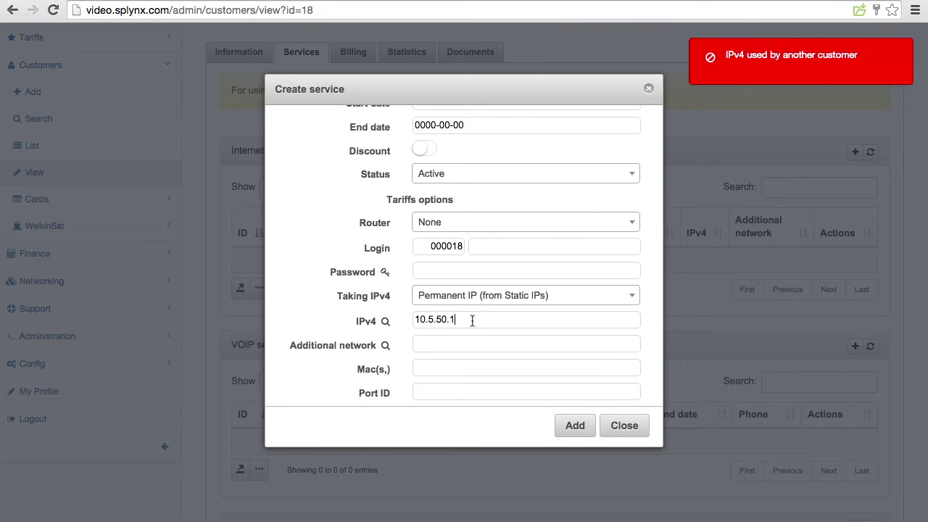
left_click(578, 433)
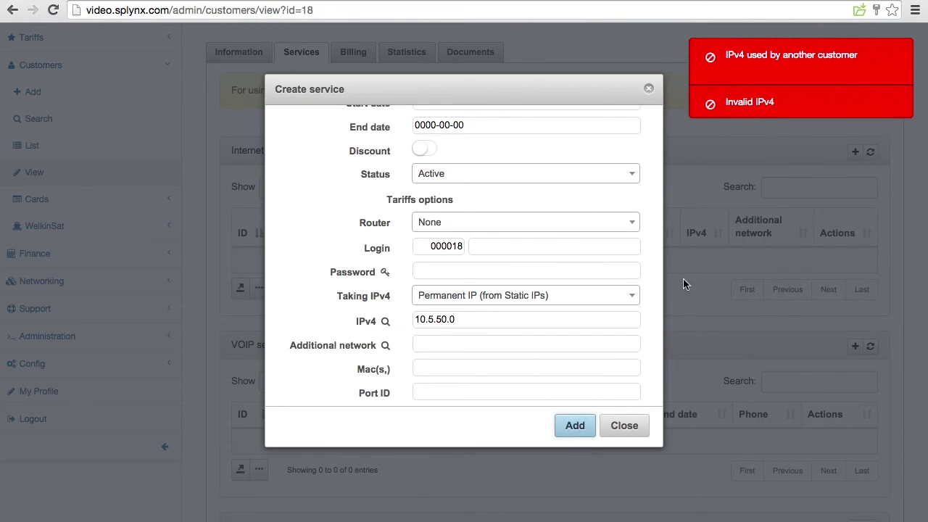
left_click(475, 317)
key("BackSpace")
type("7")
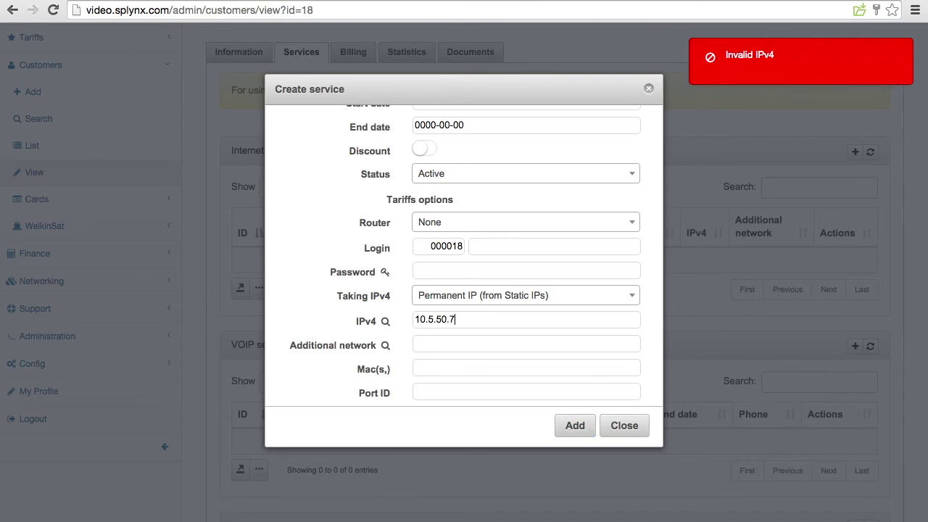
left_click(578, 433)
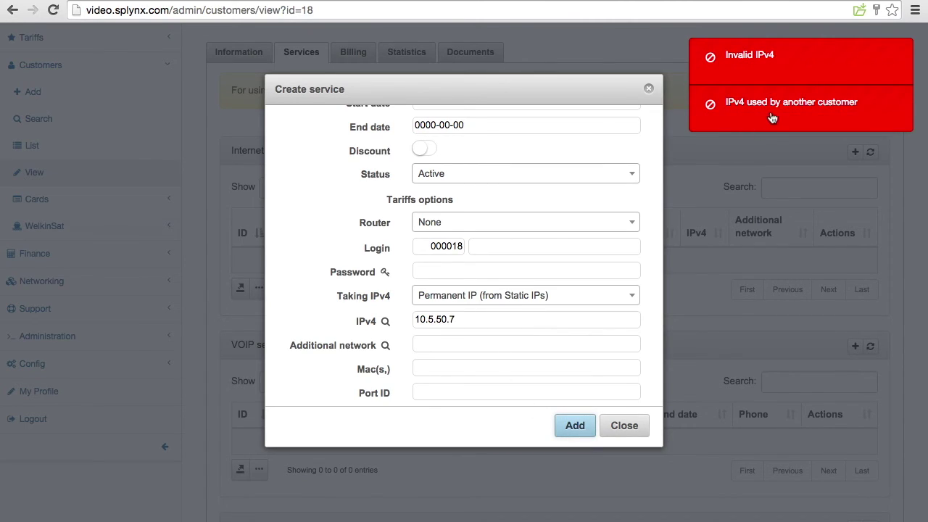
- Set the service's IPv4 address to 10.5.50.3 and add the service
left_click(495, 322)
key("BackSpace")
type("3")
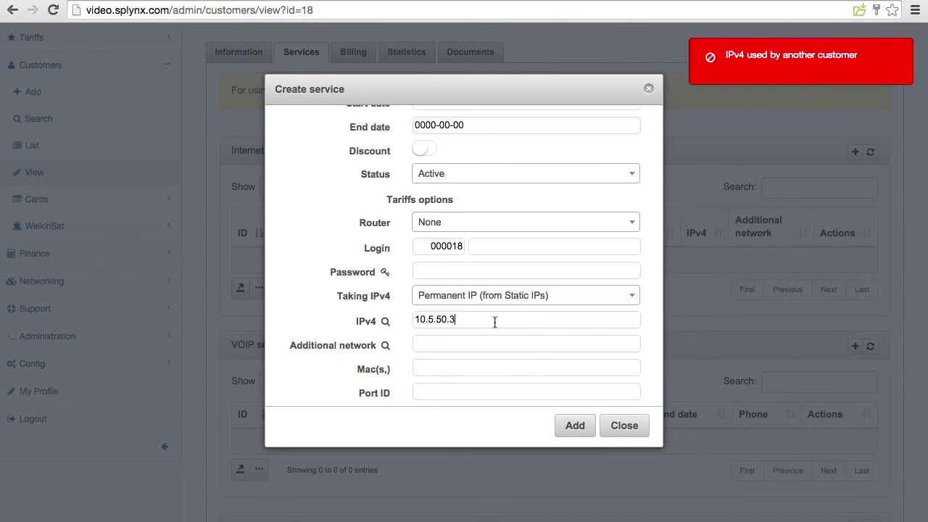
left_click(572, 426)
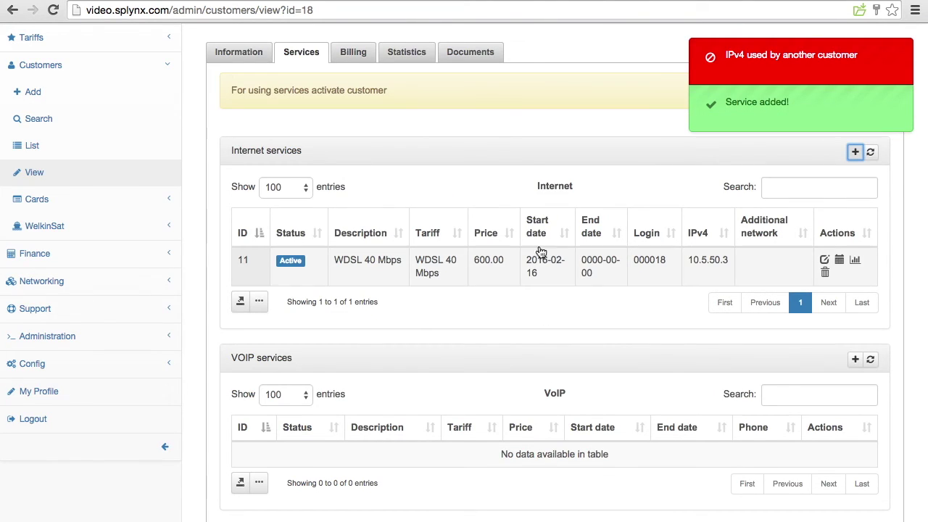
- Go to the IPv4 networks list and open the 10.5.50.0/24 Management IPs network
left_click(68, 280)
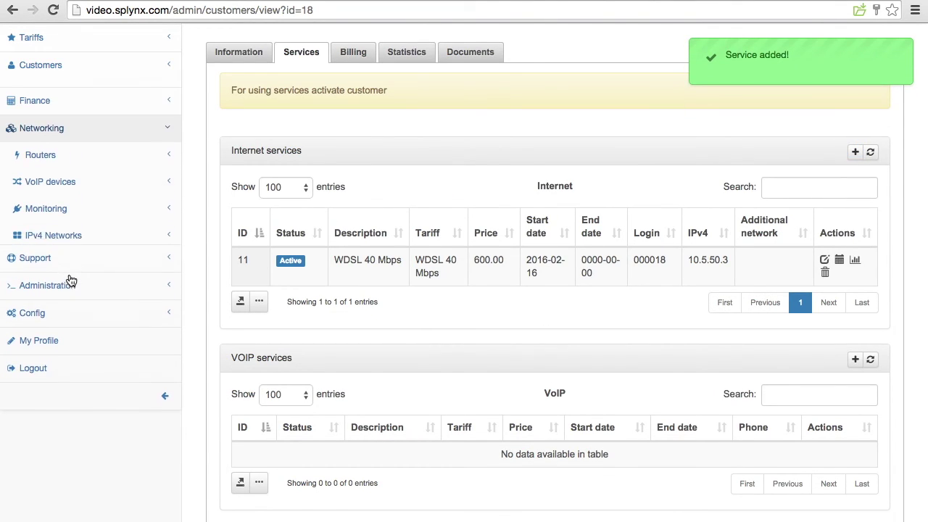
left_click(85, 229)
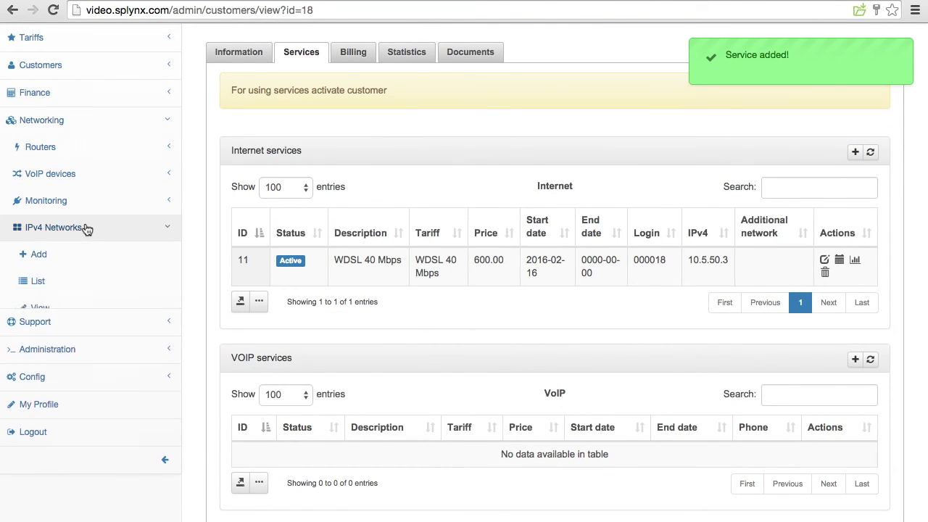
left_click(53, 292)
scroll(263, 501, "down", 1)
left_click(264, 506)
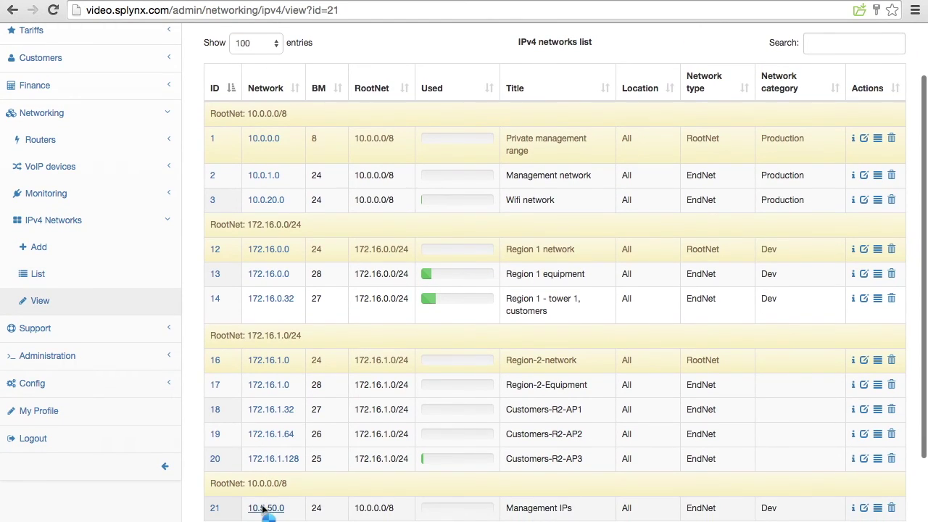